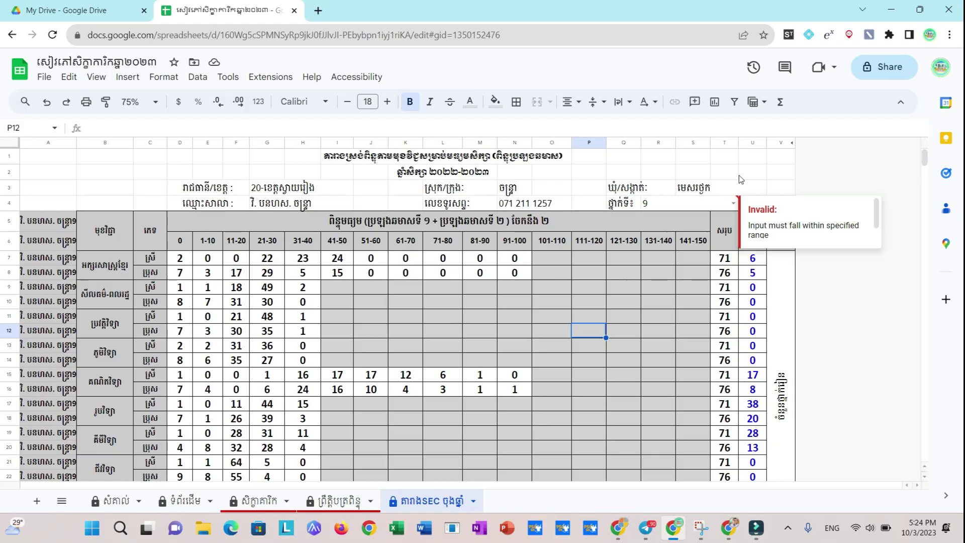
# Try classes 12 វិទ្យាសាស្ត្រ and 12 វិទ្យាសាស្ត្រសង្គម in the R4 class selector
pyautogui.click(734, 203)
pyautogui.click(668, 218)
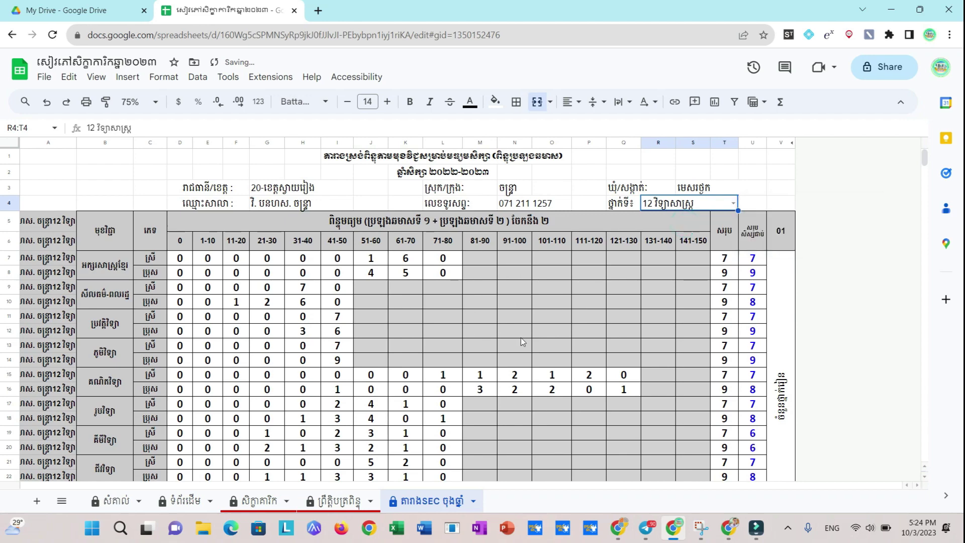
pyautogui.scroll(-2, 521, 337)
pyautogui.scroll(1, 521, 337)
pyautogui.scroll(2, 521, 337)
pyautogui.click(733, 187)
pyautogui.click(696, 225)
# Set the R4 class selector to 10 and switch to the សិក្ខាការិក sheet
pyautogui.click(733, 187)
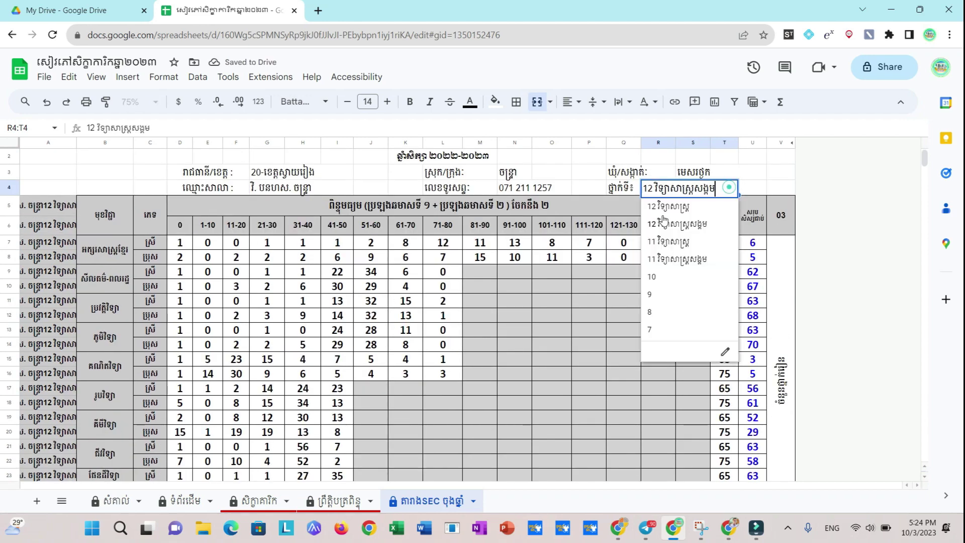
pyautogui.click(652, 275)
pyautogui.scroll(-5, 602, 339)
pyautogui.scroll(5, 610, 340)
pyautogui.scroll(-2, 610, 340)
pyautogui.scroll(2, 606, 339)
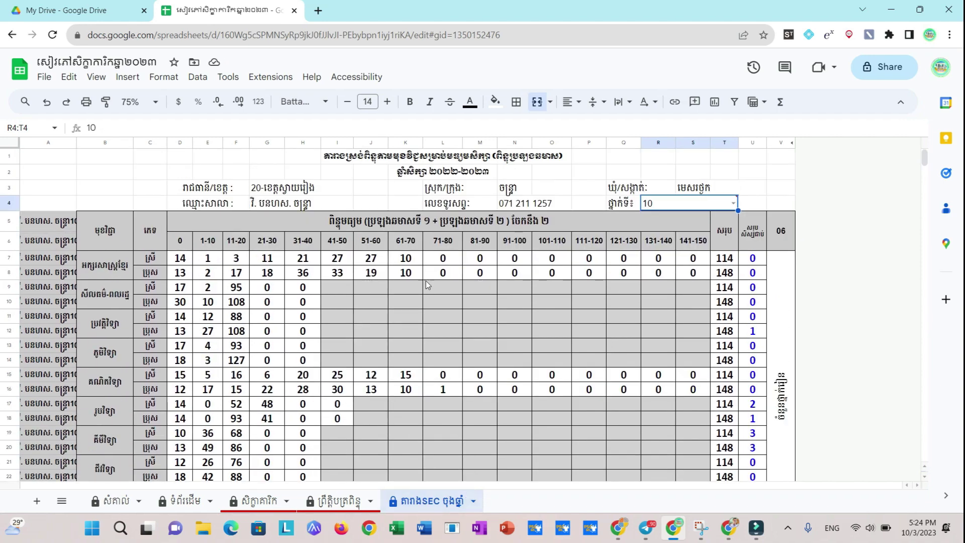
pyautogui.click(268, 507)
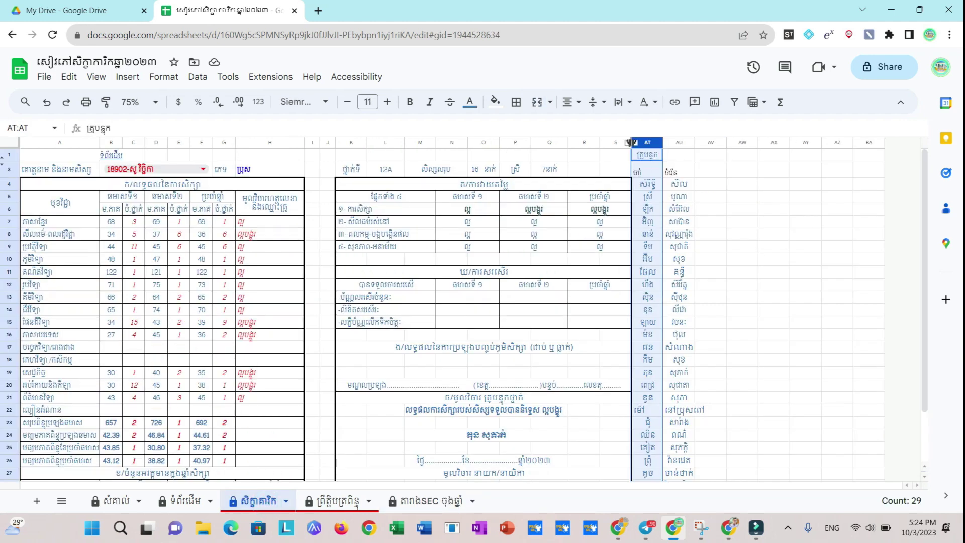
# Hide columns AT–BA, then return to the តារាងSEC ចុងឆ្នាំ sheet near row 269
pyautogui.hotkey('ctrl', 'shift', 'Right')
pyautogui.rightClick(774, 142)
pyautogui.click(829, 282)
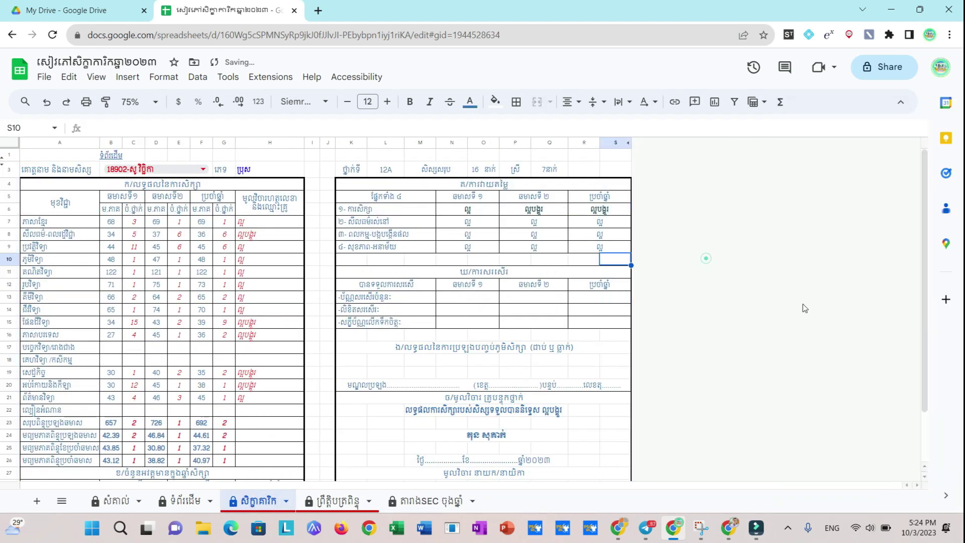
pyautogui.click(432, 501)
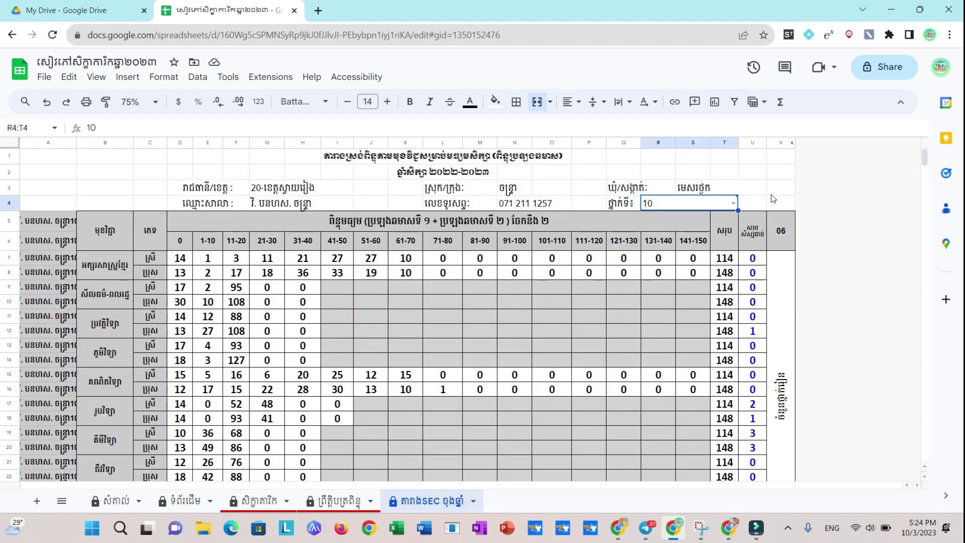
pyautogui.scroll(-20, 530, 288)
pyautogui.scroll(-20, 530, 288)
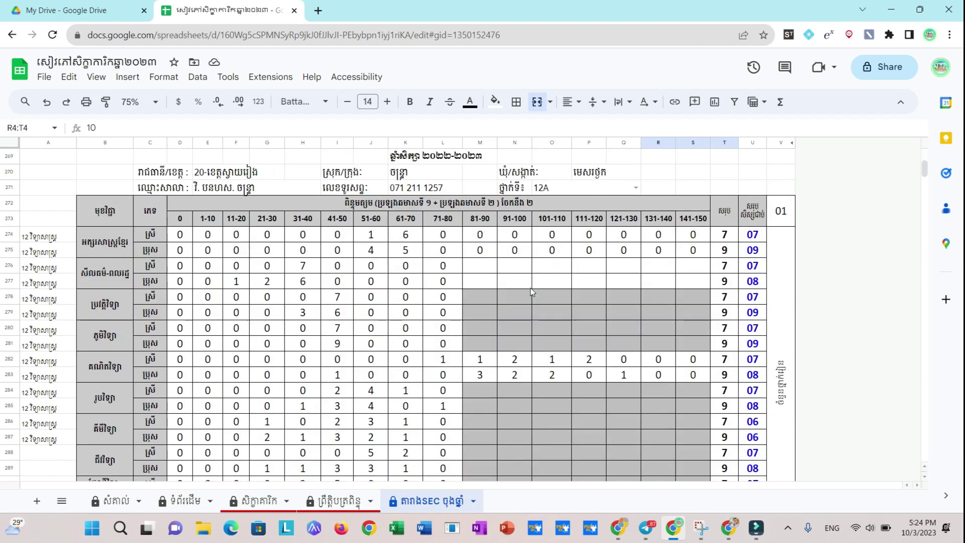
# Select the grade cells M274:S277 in the lower table
pyautogui.click(636, 187)
pyautogui.click(692, 172)
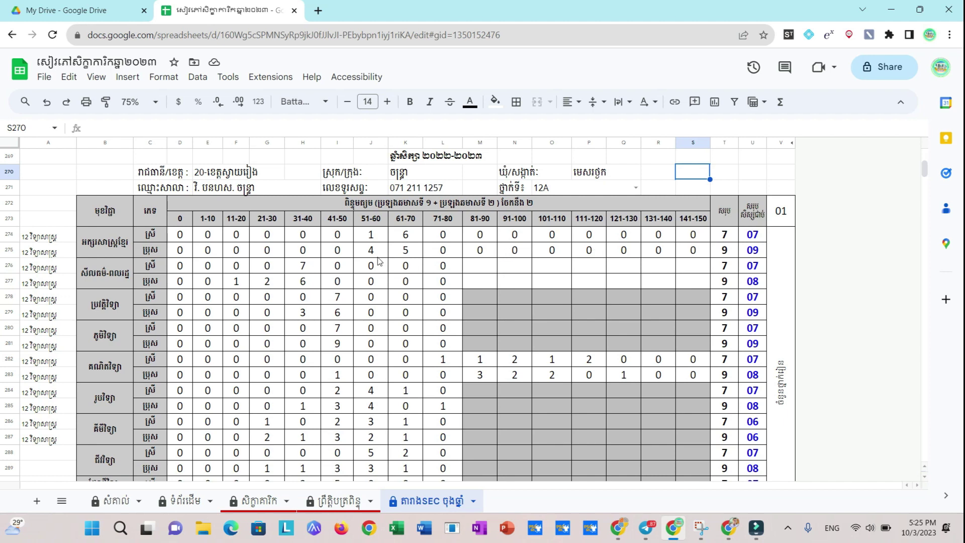
pyautogui.moveTo(476, 235)
pyautogui.mouseDown()
pyautogui.moveTo(513, 274)
pyautogui.moveTo(701, 285)
pyautogui.mouseUp()
pyautogui.click(690, 173)
# Switch the O271 class selector through 12B, 12C and 12D
pyautogui.click(636, 187)
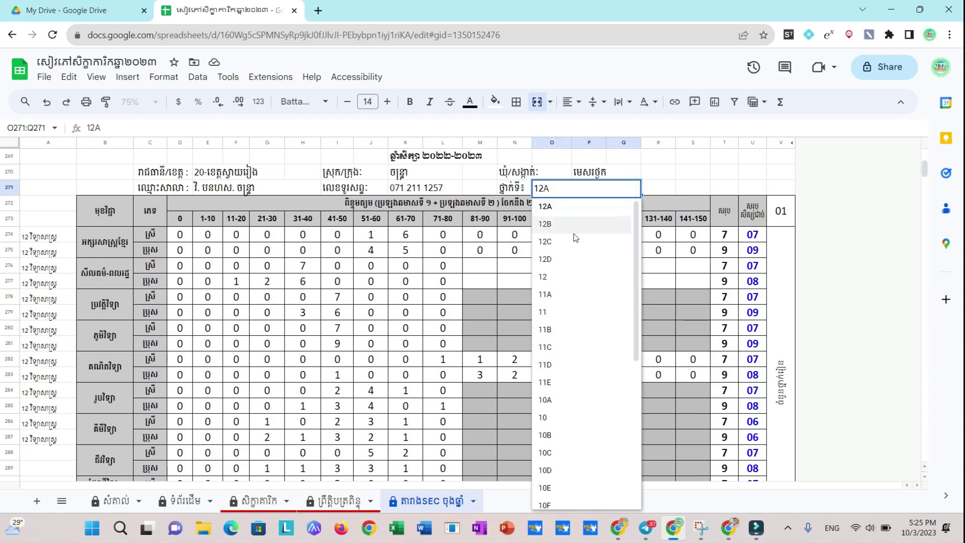
pyautogui.click(574, 225)
pyautogui.scroll(2, 560, 346)
pyautogui.click(636, 279)
pyautogui.click(554, 334)
pyautogui.click(635, 279)
pyautogui.click(578, 370)
pyautogui.scroll(-5, 610, 347)
pyautogui.scroll(5, 610, 348)
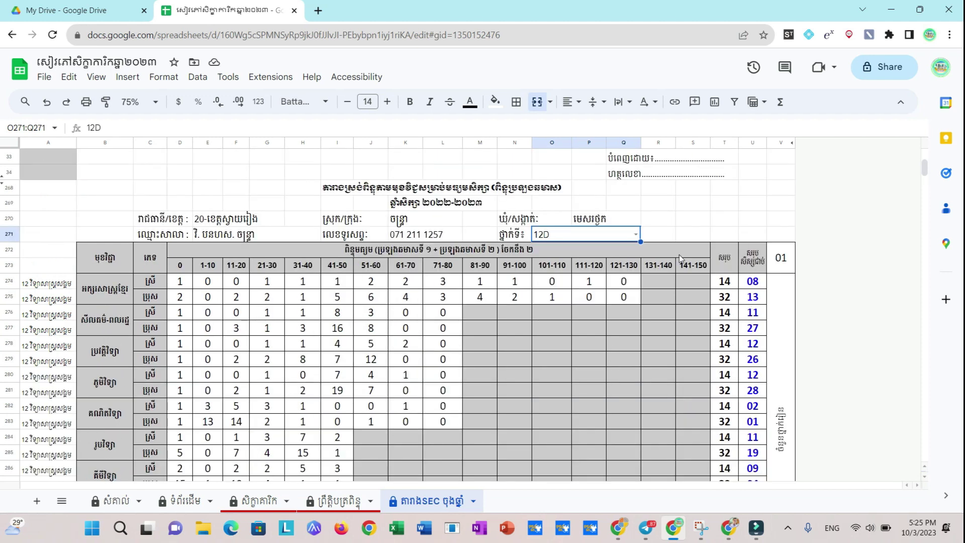
pyautogui.click(724, 219)
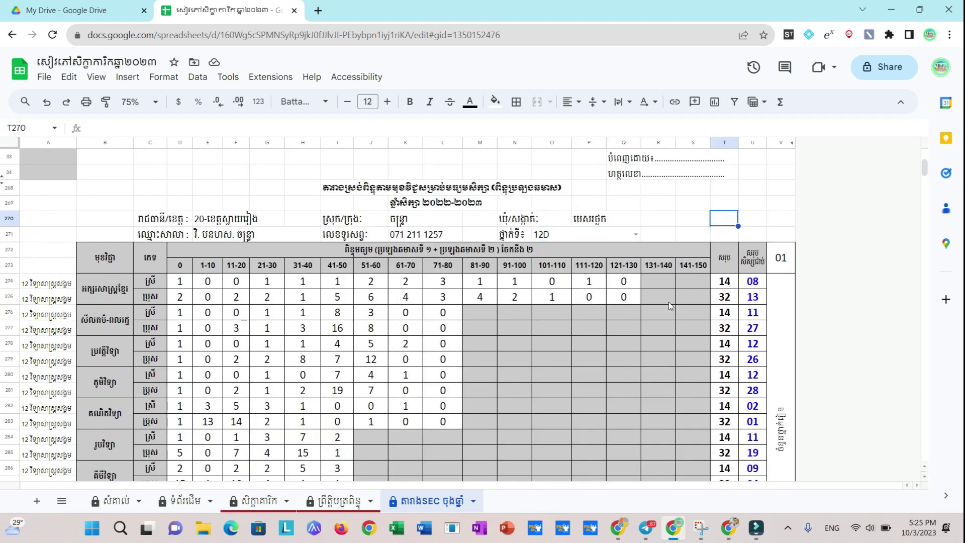
# Set O271 back to 12A and check the formula in A274
pyautogui.click(635, 235)
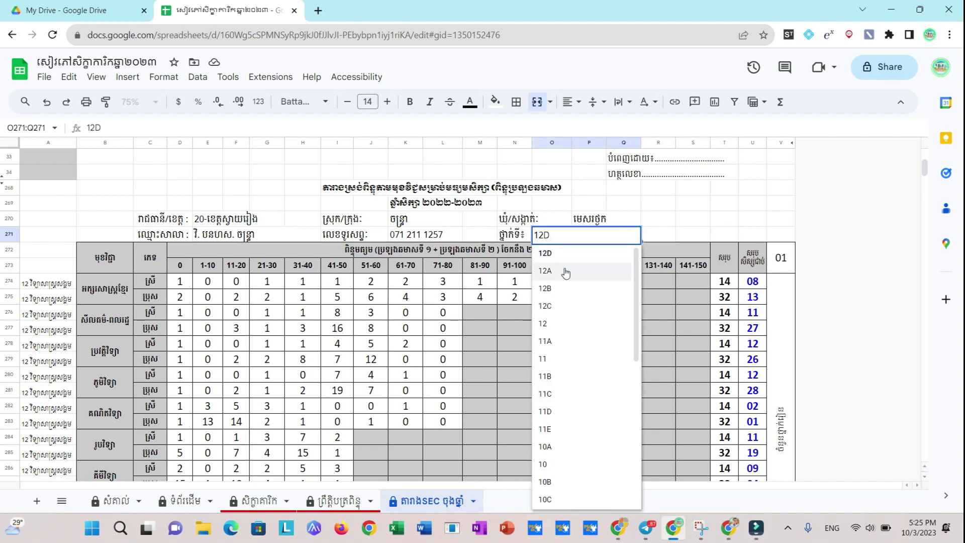
pyautogui.click(545, 256)
pyautogui.click(48, 284)
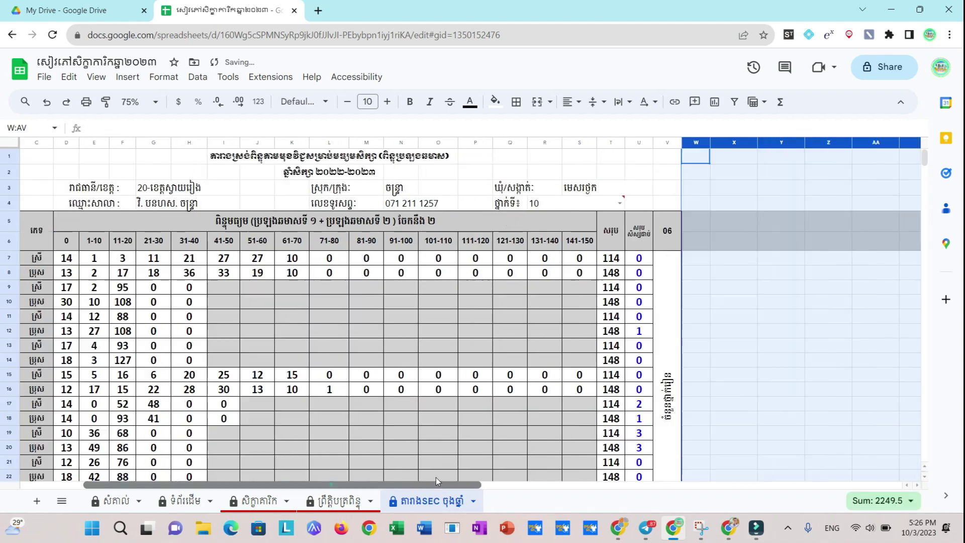
# Select columns W through AV and inspect the FILTER helper formula in AB271
pyautogui.moveTo(792, 142); pyautogui.dragTo(498, 390)
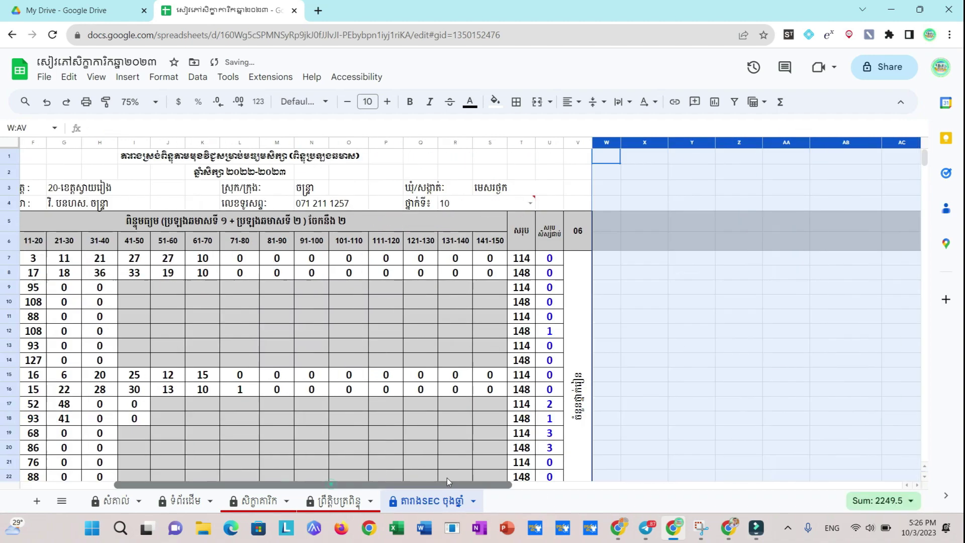
pyautogui.scroll(-20, 741, 393)
pyautogui.scroll(5, 843, 290)
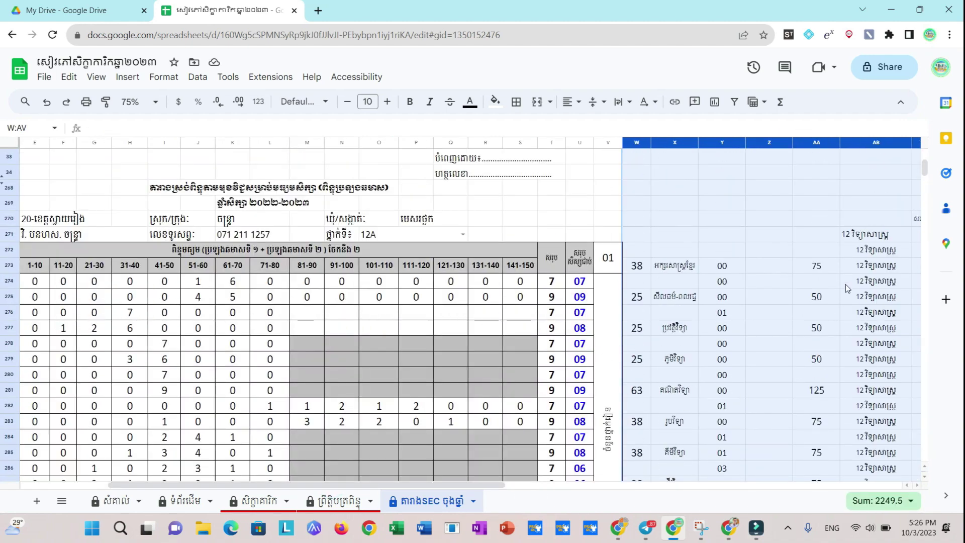
pyautogui.click(880, 234)
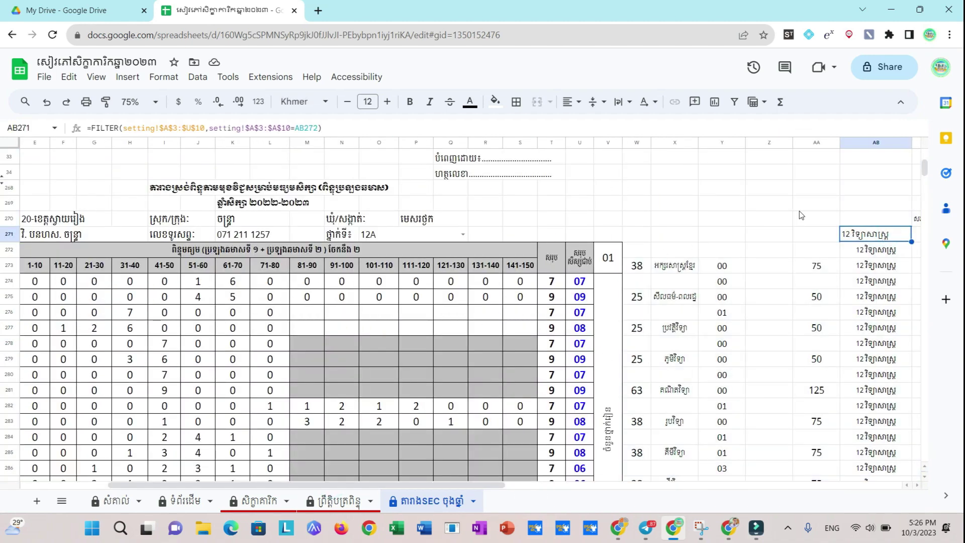
pyautogui.moveTo(437, 486); pyautogui.dragTo(414, 451)
# Toggle the O271 class selector to 12B and back to 12A
pyautogui.click(462, 235)
pyautogui.click(382, 267)
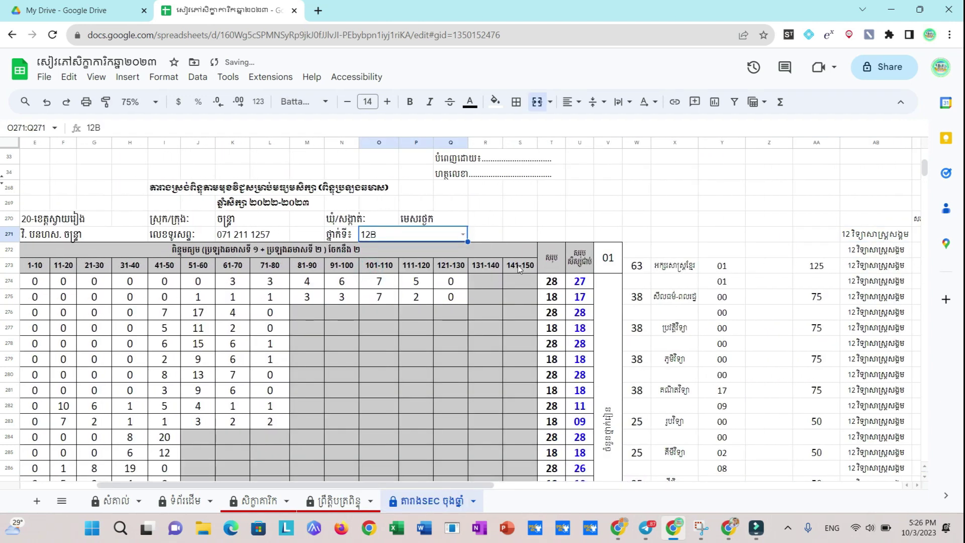
pyautogui.click(462, 234)
pyautogui.click(379, 269)
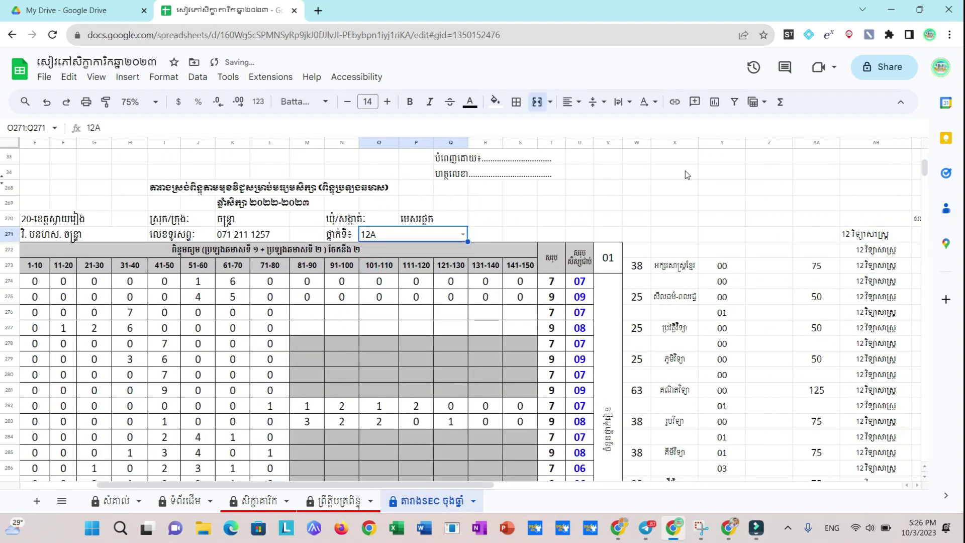
# Hide helper columns W–AV and select A274 to check its formula
pyautogui.click(632, 145)
pyautogui.hotkey('ctrl', 'shift', 'Right')
pyautogui.rightClick(611, 337)
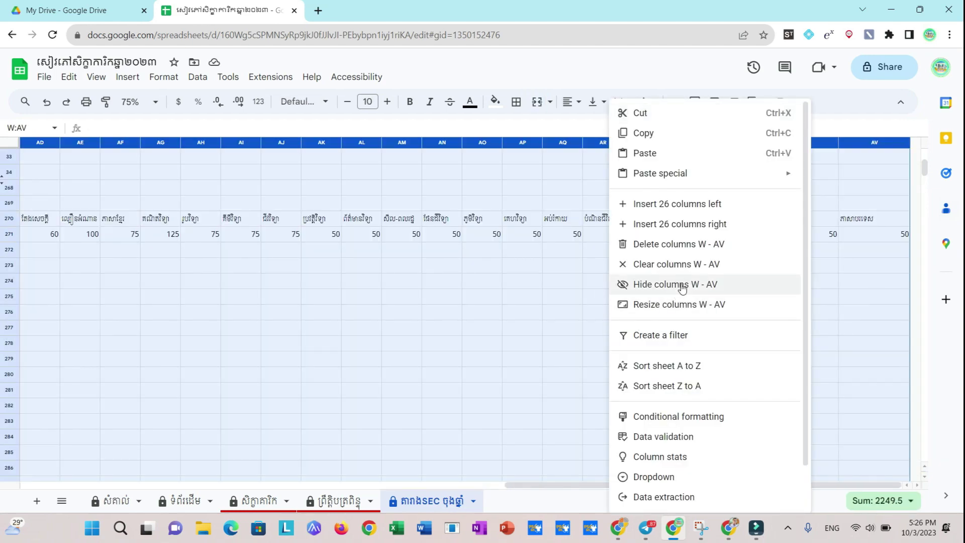
pyautogui.click(677, 287)
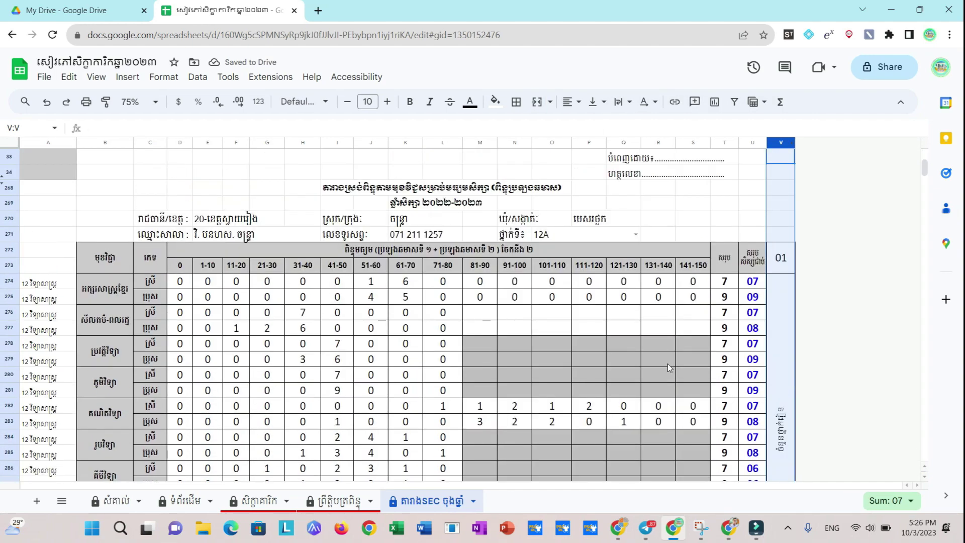
pyautogui.scroll(-1, 668, 363)
pyautogui.click(58, 237)
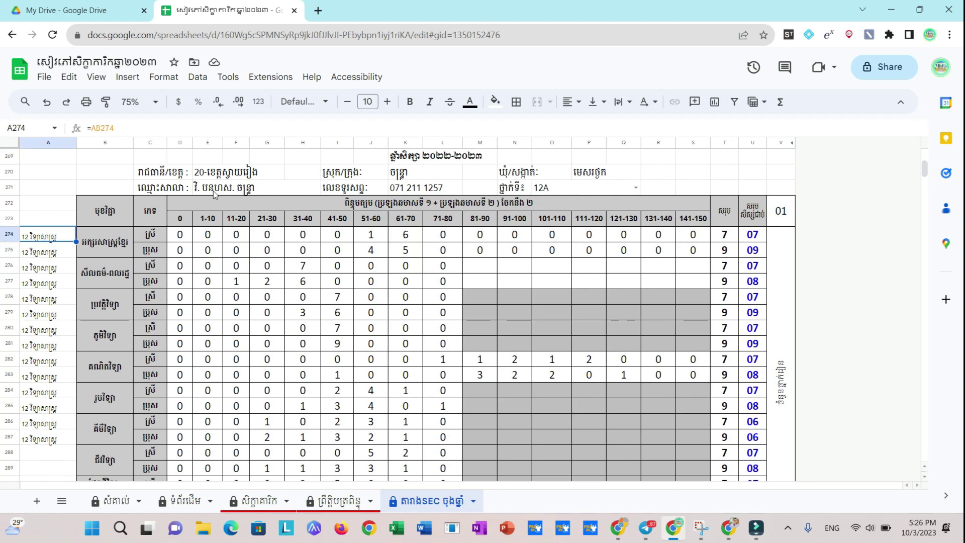
pyautogui.rightClick(59, 237)
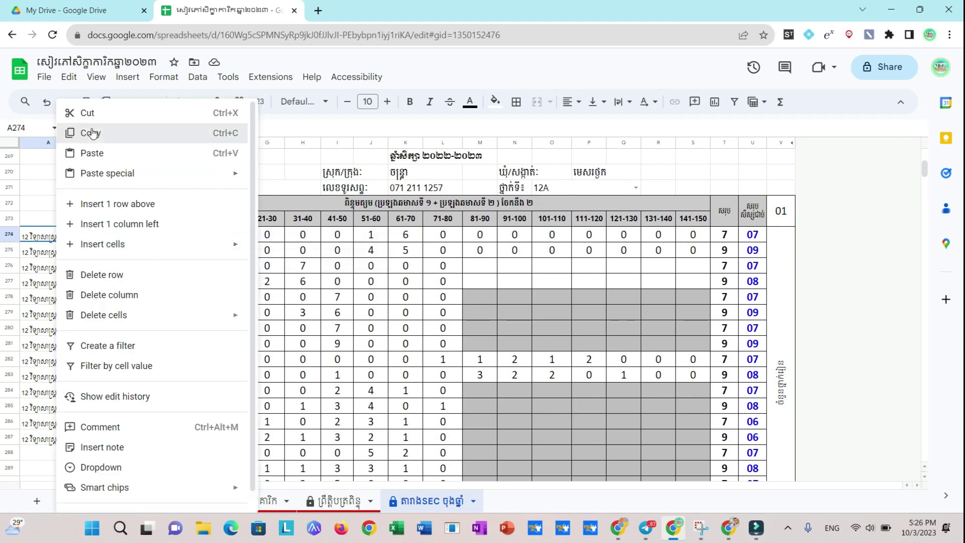
pyautogui.click(90, 132)
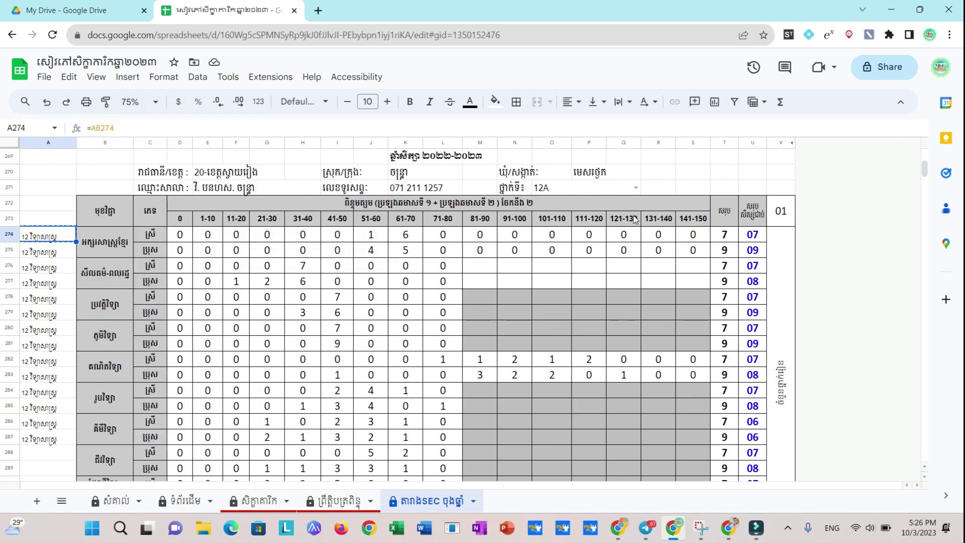
pyautogui.click(475, 236)
pyautogui.hotkey('shift', 'Down')
pyautogui.hotkey('shift', 'Right')
pyautogui.hotkey('shift', 'Right')
pyautogui.hotkey('shift', 'Right')
pyautogui.hotkey('shift', 'Right')
pyautogui.hotkey('shift', 'Right')
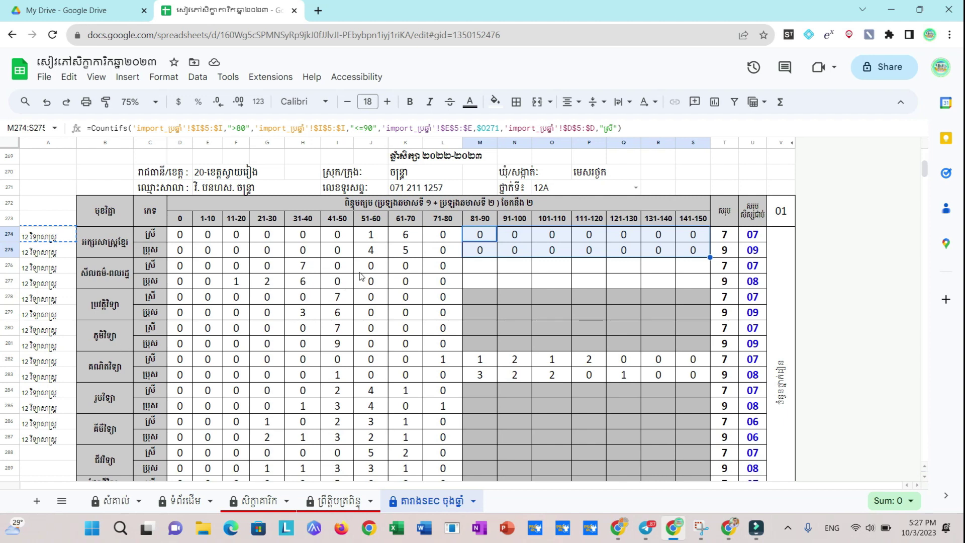
pyautogui.moveTo(374, 267)
pyautogui.mouseDown()
pyautogui.moveTo(649, 351)
pyautogui.moveTo(693, 347)
pyautogui.mouseUp()
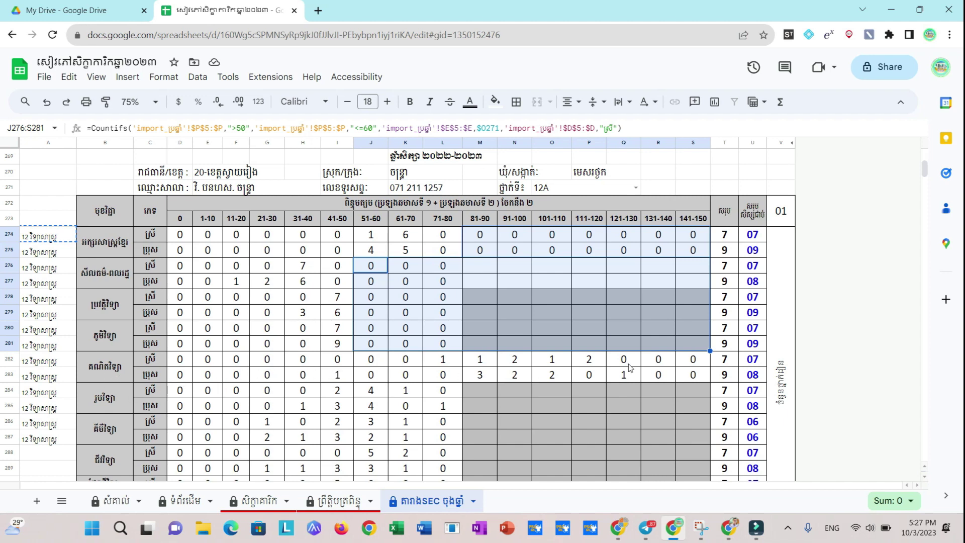
pyautogui.moveTo(657, 360); pyautogui.dragTo(698, 381)
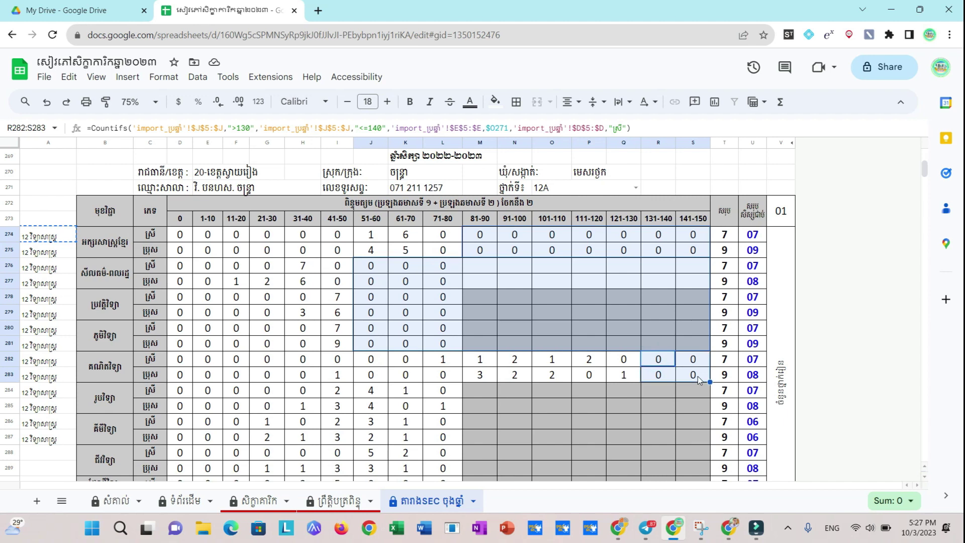
pyautogui.scroll(-2, 402, 347)
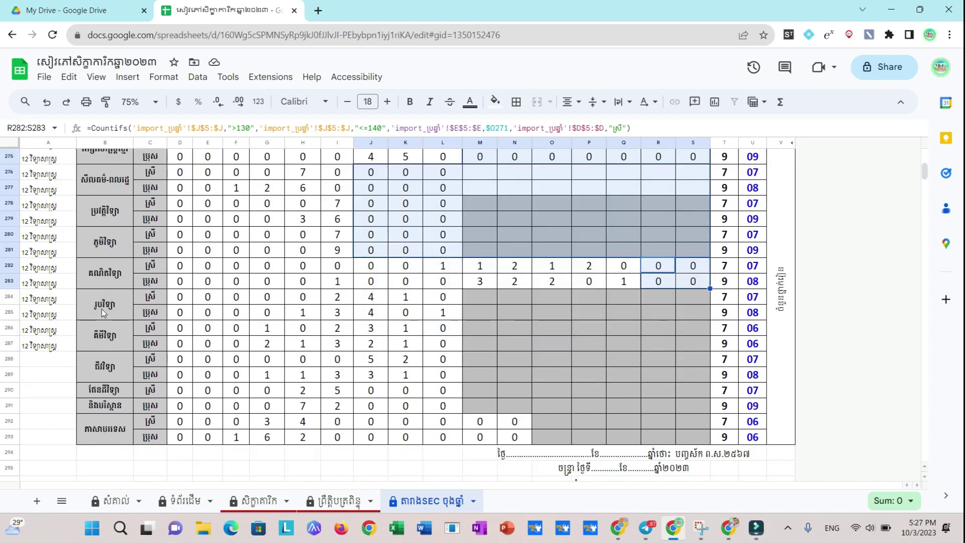
pyautogui.scroll(2, 122, 361)
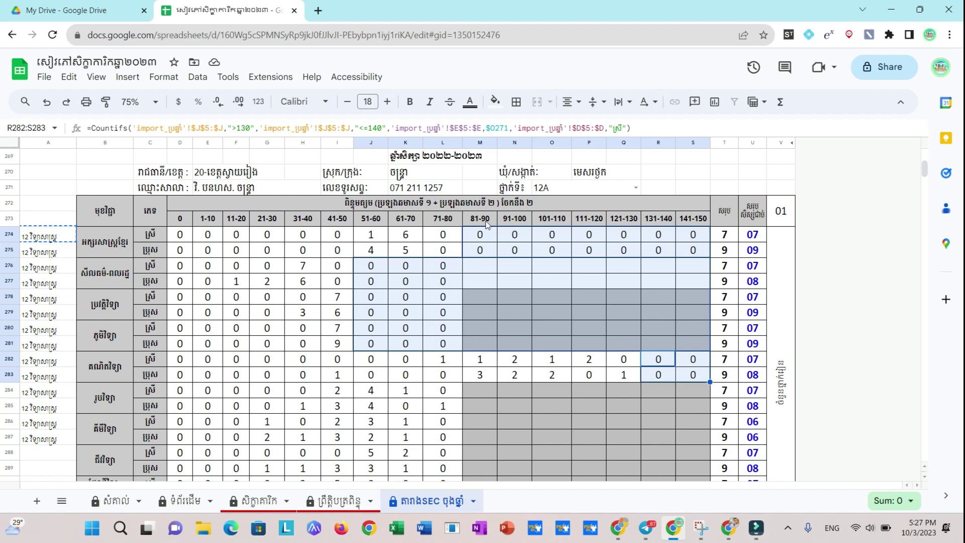
pyautogui.scroll(-2, 504, 350)
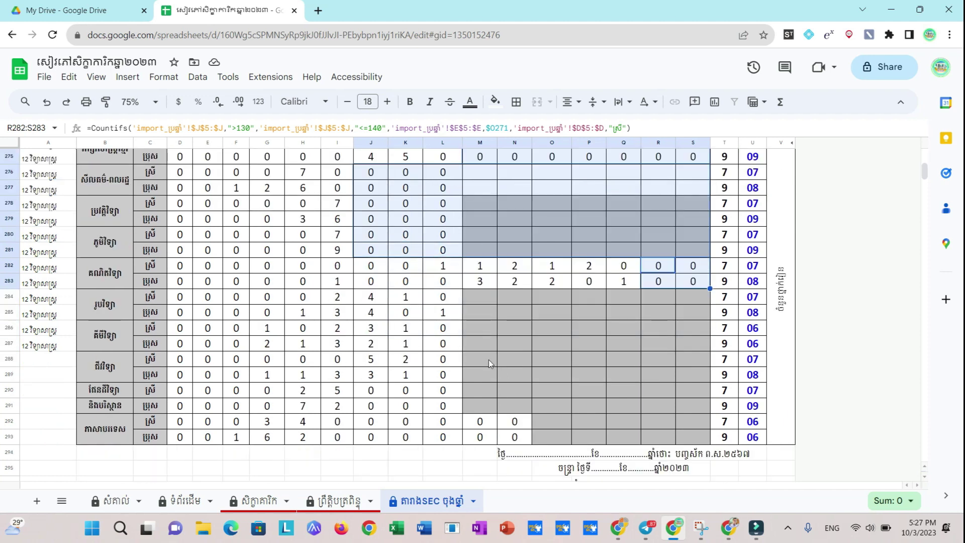
pyautogui.moveTo(478, 299); pyautogui.dragTo(702, 374)
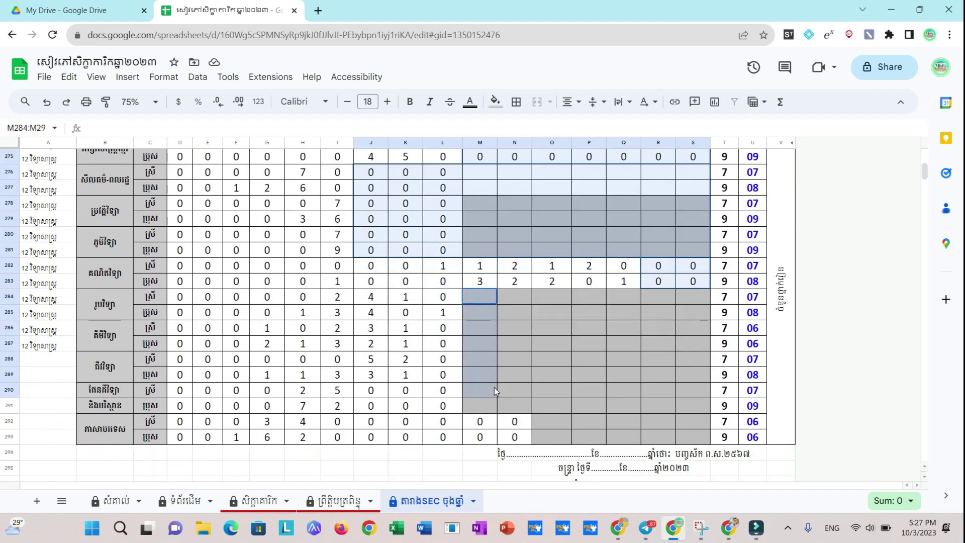
pyautogui.scroll(-2, 492, 380)
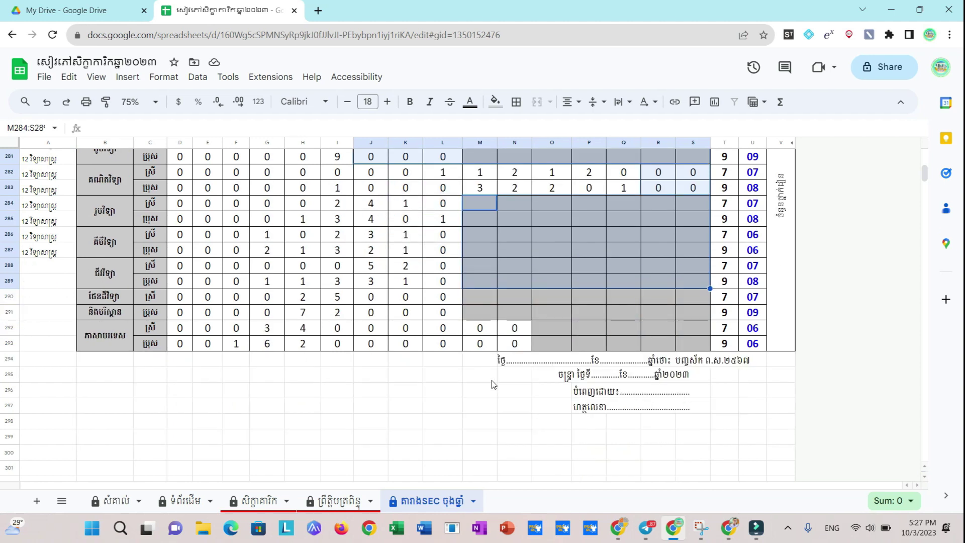
pyautogui.scroll(1, 421, 363)
pyautogui.scroll(2, 421, 363)
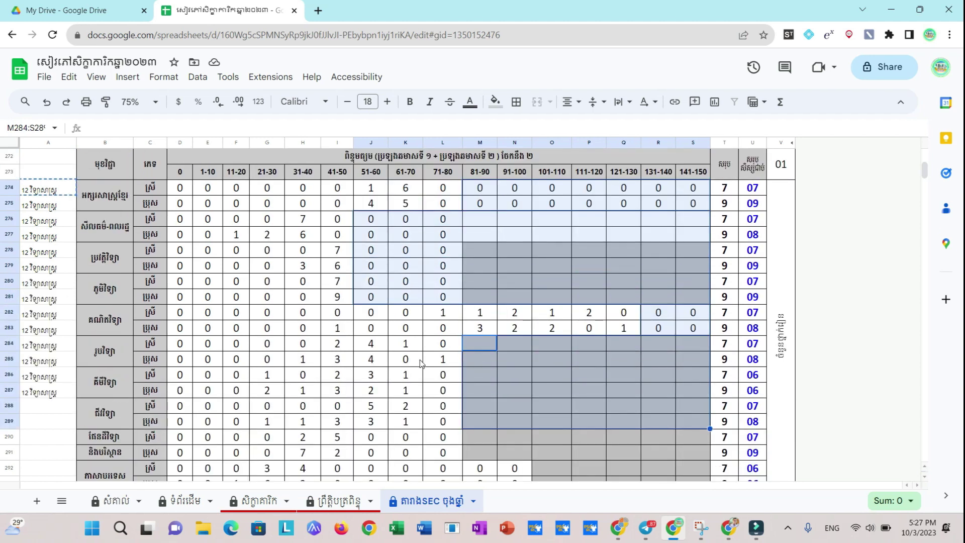
pyautogui.scroll(-2, 421, 363)
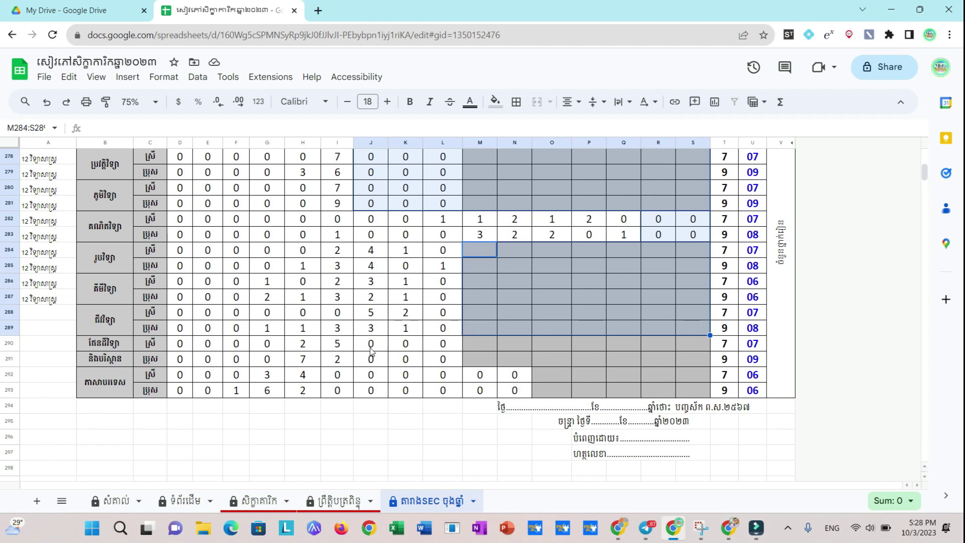
pyautogui.moveTo(369, 351); pyautogui.dragTo(693, 390)
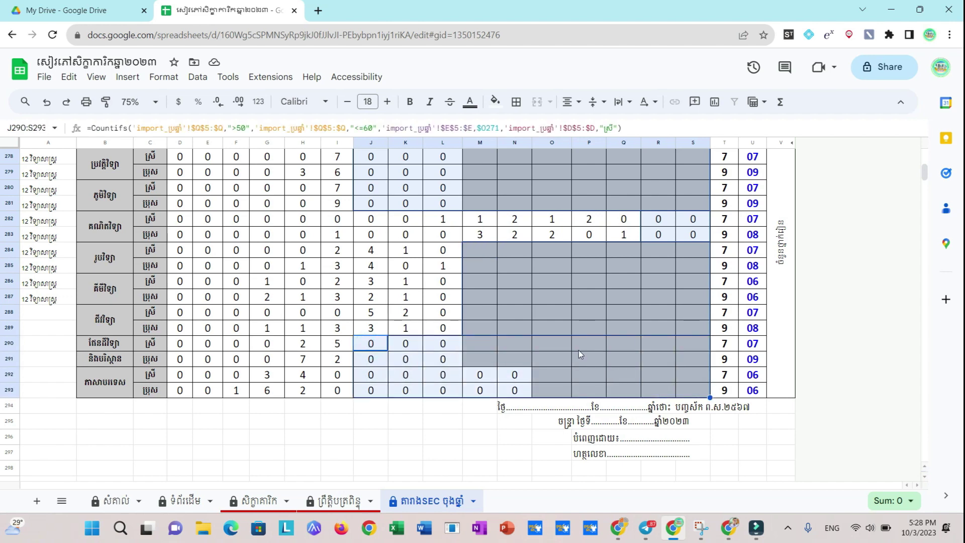
pyautogui.scroll(3, 578, 352)
pyautogui.scroll(-2, 565, 302)
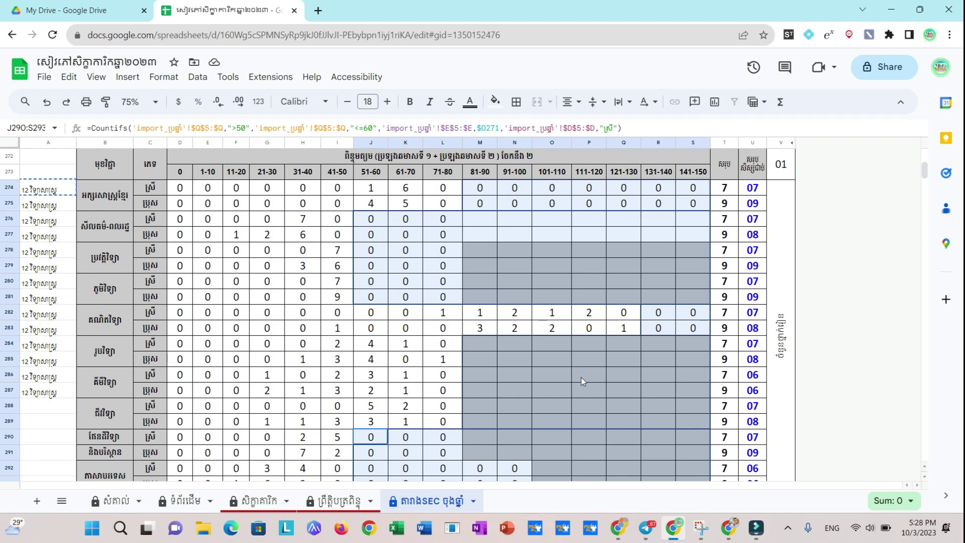
pyautogui.scroll(-1, 460, 366)
pyautogui.scroll(2, 471, 365)
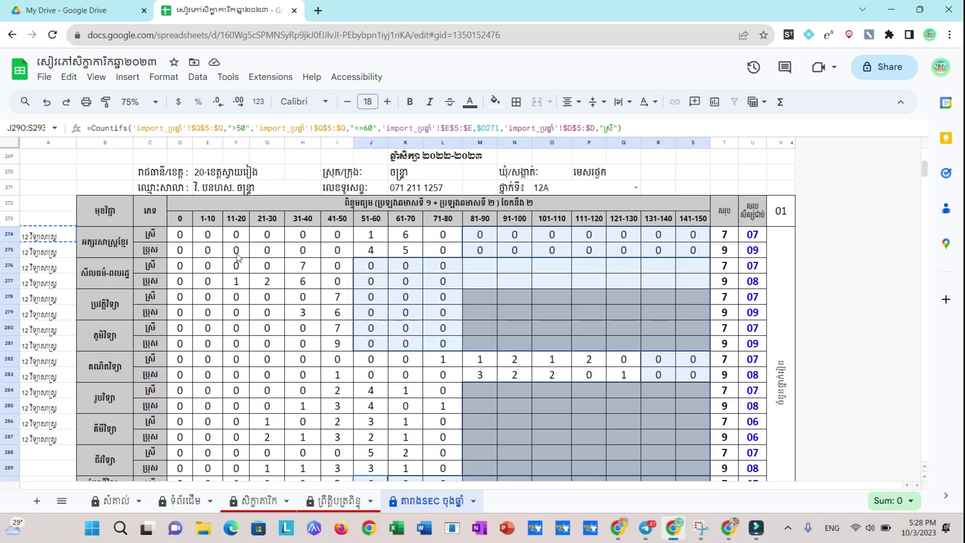
pyautogui.click(168, 79)
# Add a conditional rule with custom formula =$A$274="12 វិទ្យាសាស្ត្រ"
pyautogui.click(211, 294)
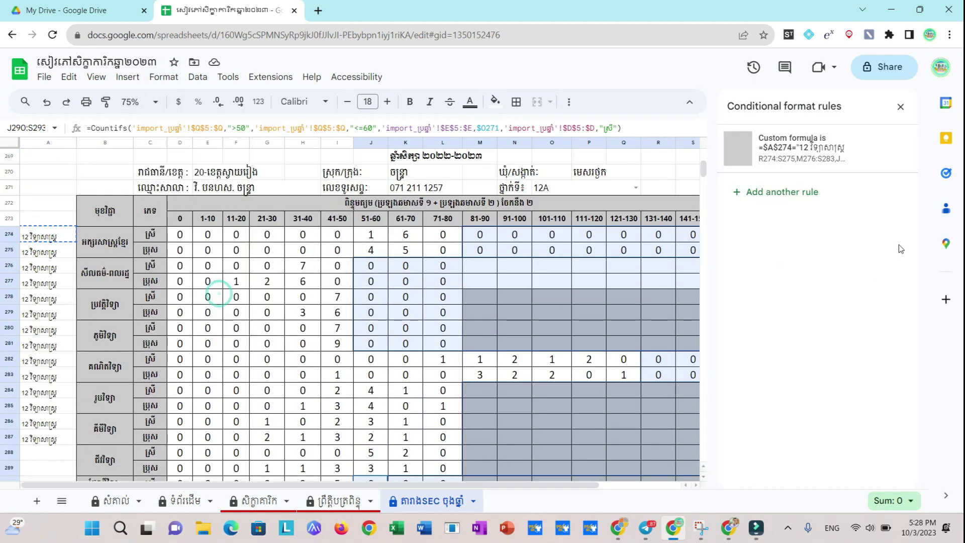
pyautogui.click(789, 160)
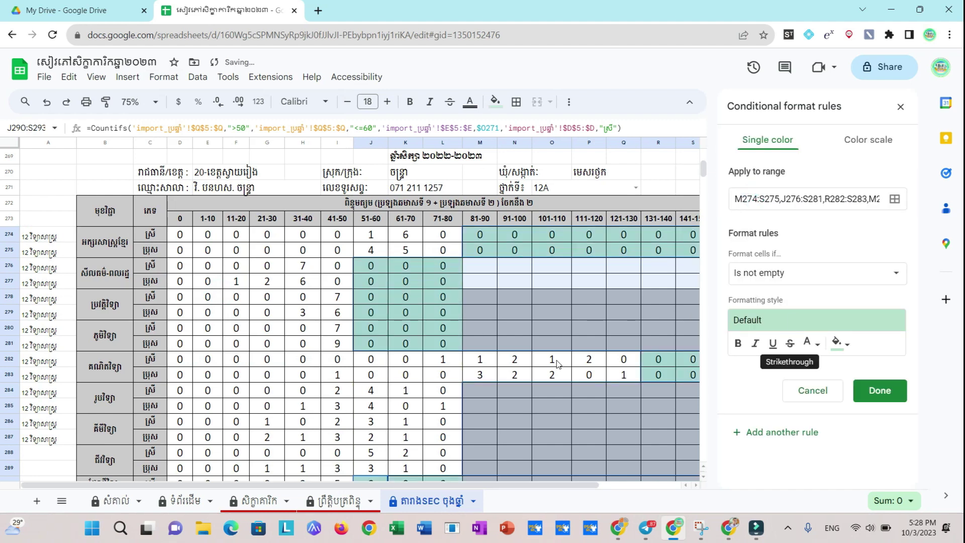
pyautogui.click(755, 276)
pyautogui.scroll(-3, 774, 452)
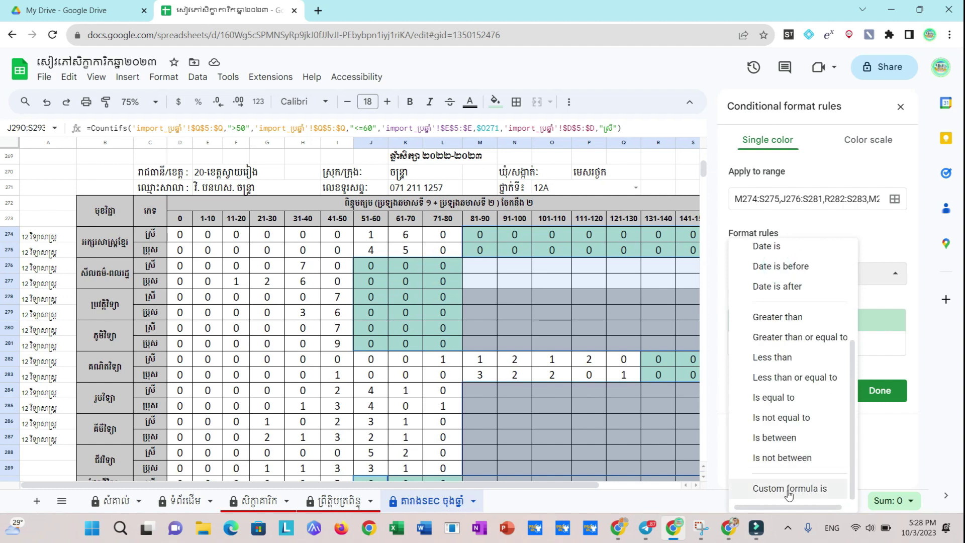
pyautogui.click(804, 490)
pyautogui.click(743, 302)
pyautogui.write('=$A$')
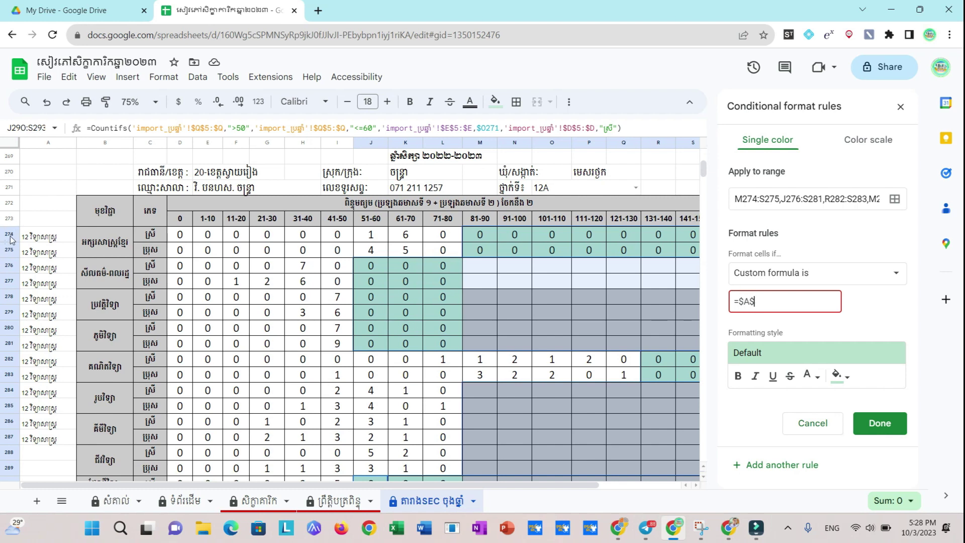
pyautogui.write('274=""')
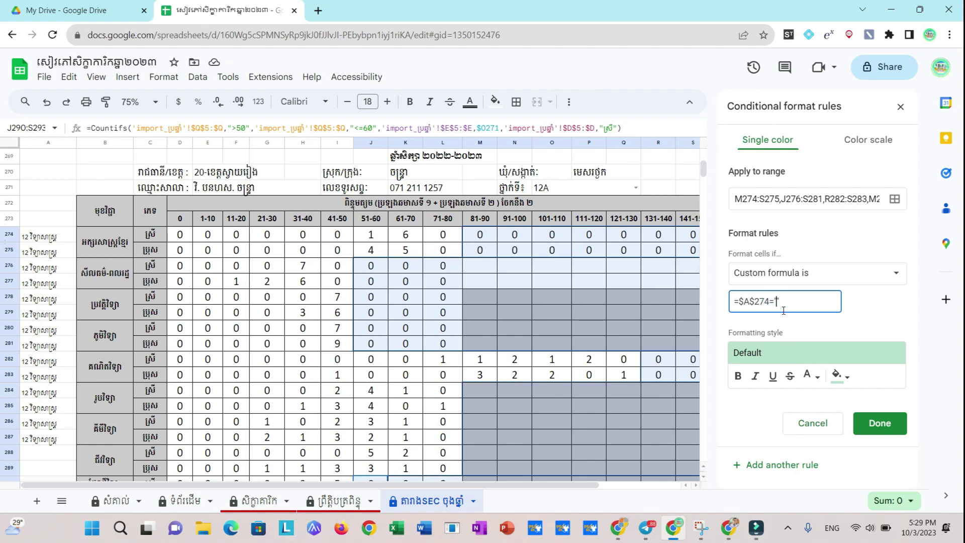
pyautogui.hotkey('ctrl', 'v')
# Give the rule light grey fill and grey text, save it, and close the panel
pyautogui.scroll(-3, 487, 322)
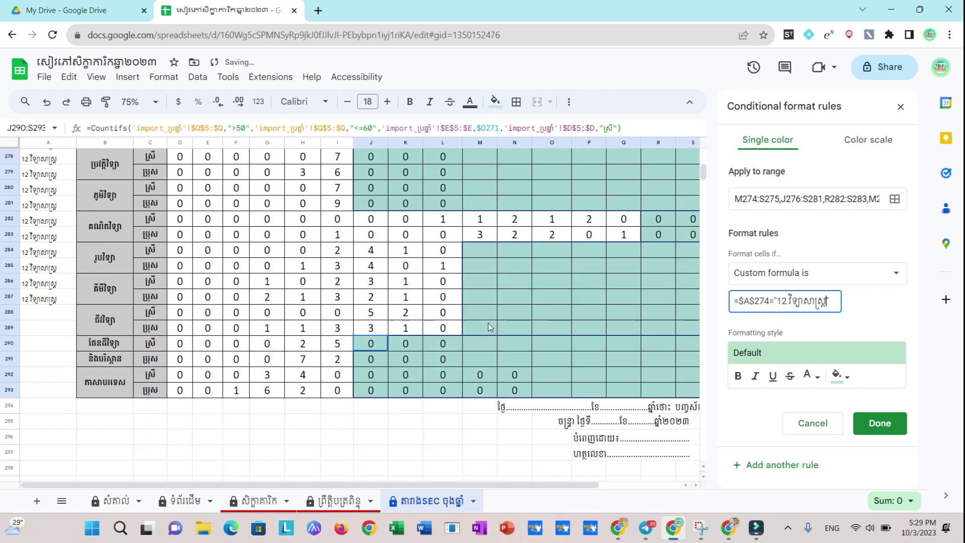
pyautogui.scroll(2, 498, 340)
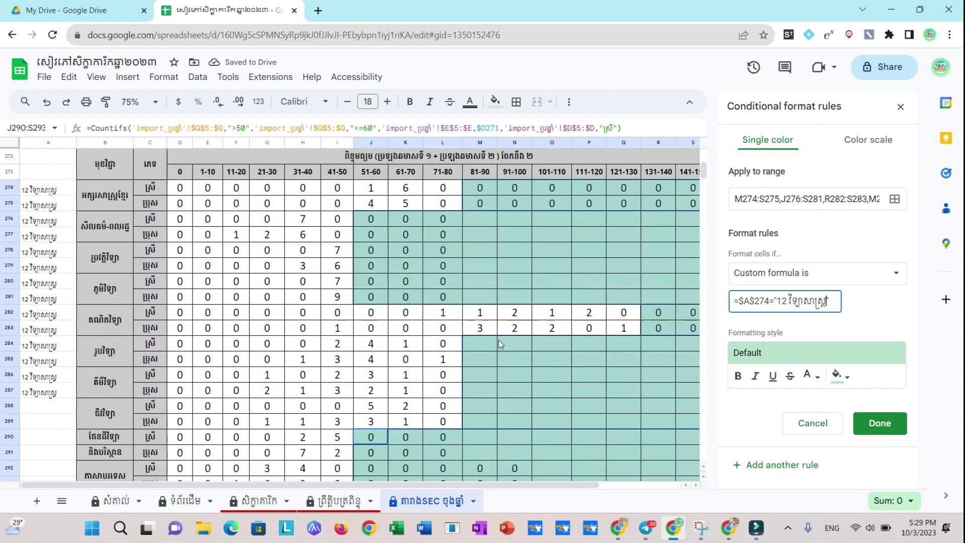
pyautogui.click(837, 378)
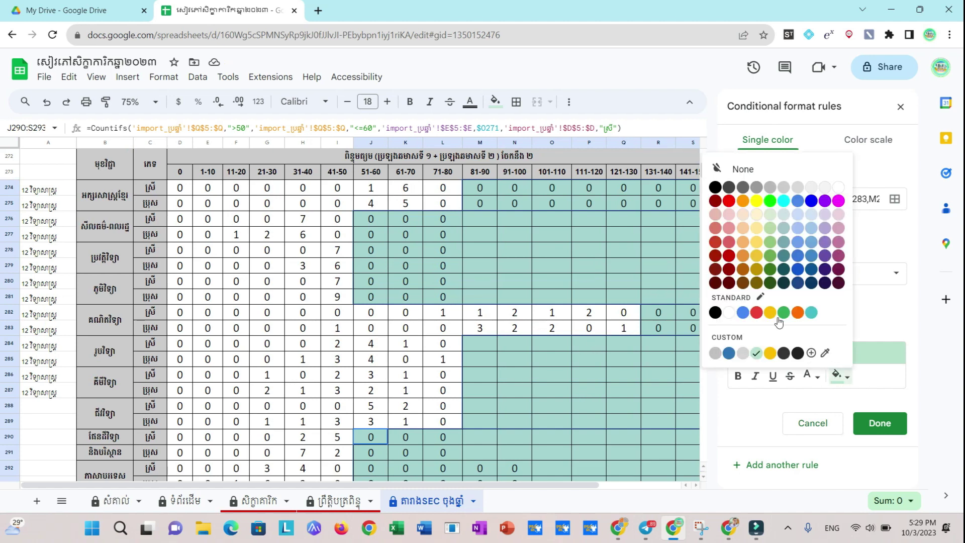
pyautogui.click(743, 353)
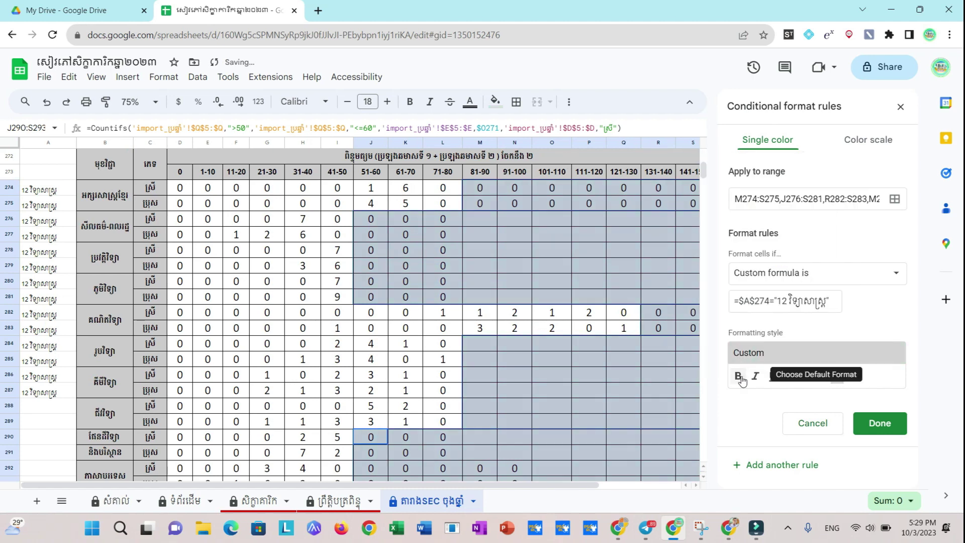
pyautogui.click(807, 375)
pyautogui.click(837, 376)
pyautogui.click(807, 377)
pyautogui.click(805, 378)
pyautogui.click(813, 353)
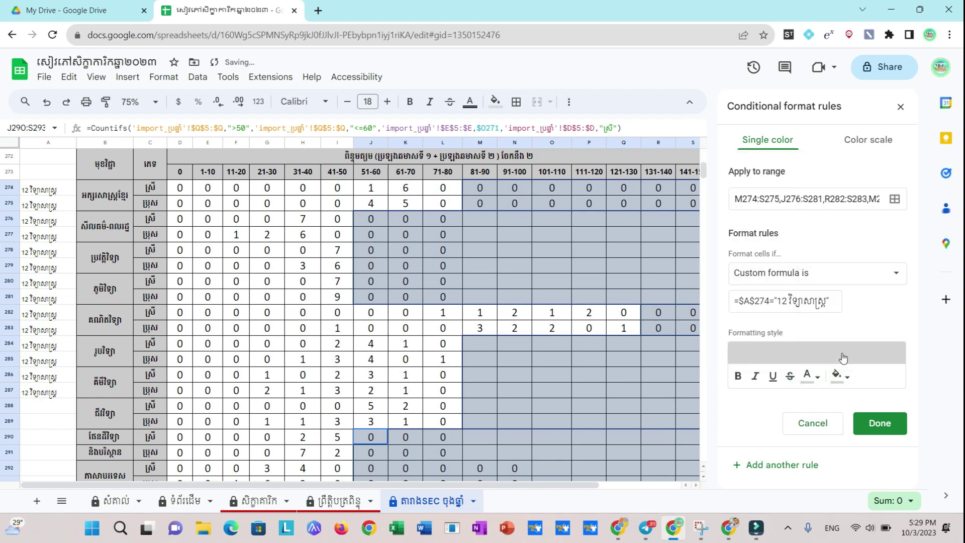
pyautogui.click(891, 427)
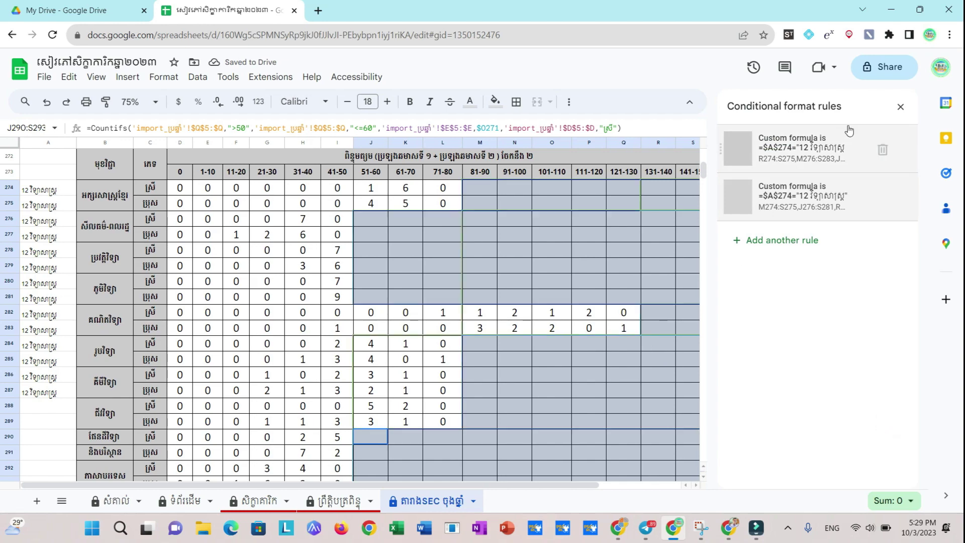
pyautogui.click(900, 107)
pyautogui.scroll(-5, 507, 407)
pyautogui.scroll(3, 528, 423)
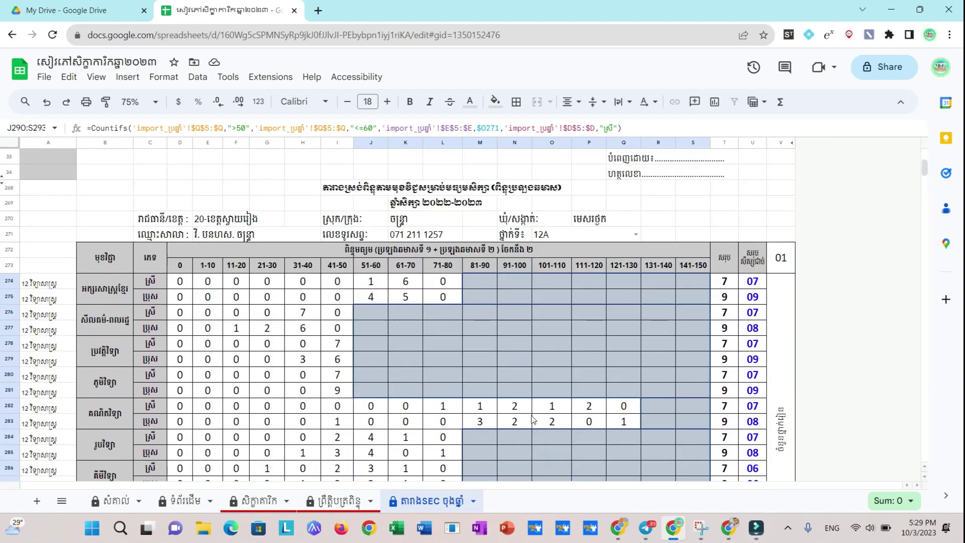
# Switch the class selector to 12B, back to 12A, then to 11A
pyautogui.click(635, 235)
pyautogui.click(557, 276)
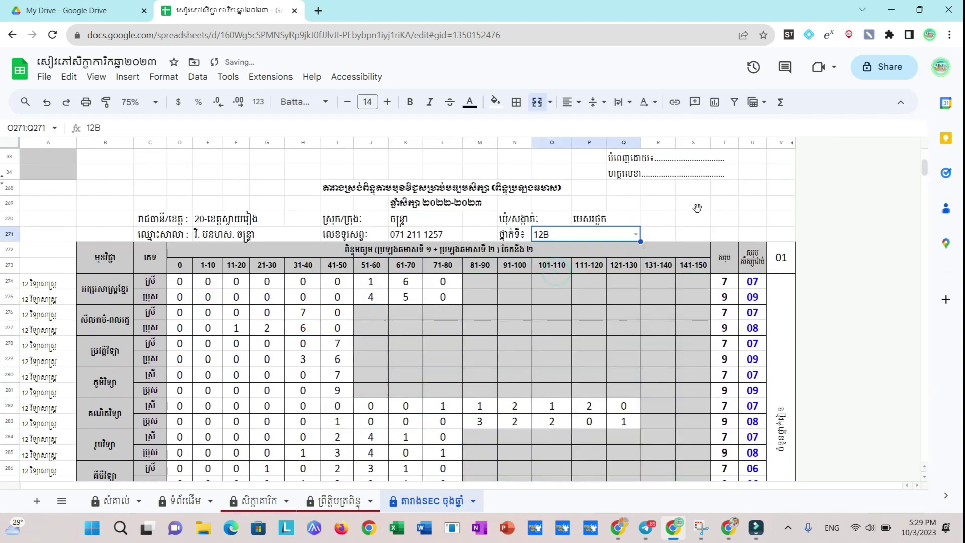
pyautogui.scroll(-5, 611, 348)
pyautogui.scroll(5, 611, 345)
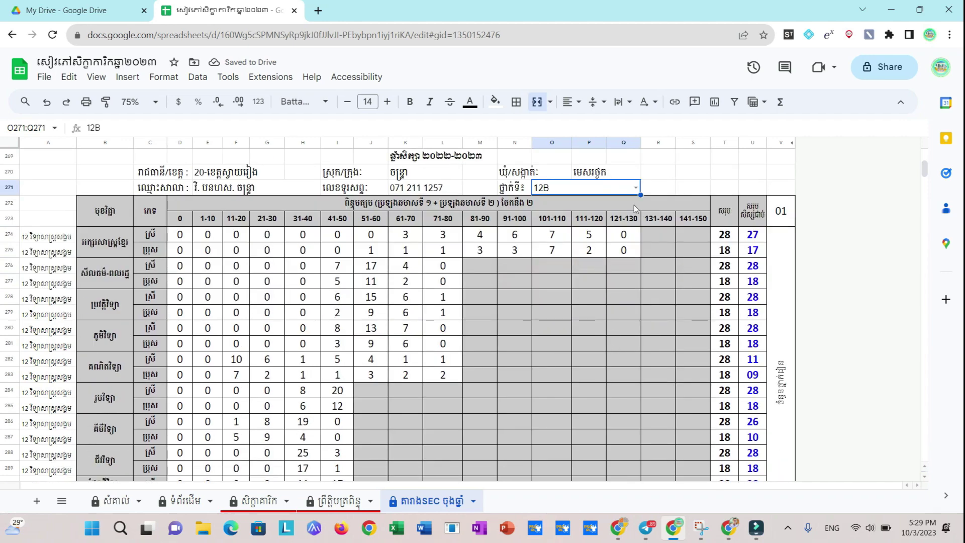
pyautogui.click(637, 188)
pyautogui.click(551, 225)
pyautogui.scroll(3, 603, 326)
pyautogui.scroll(-3, 622, 289)
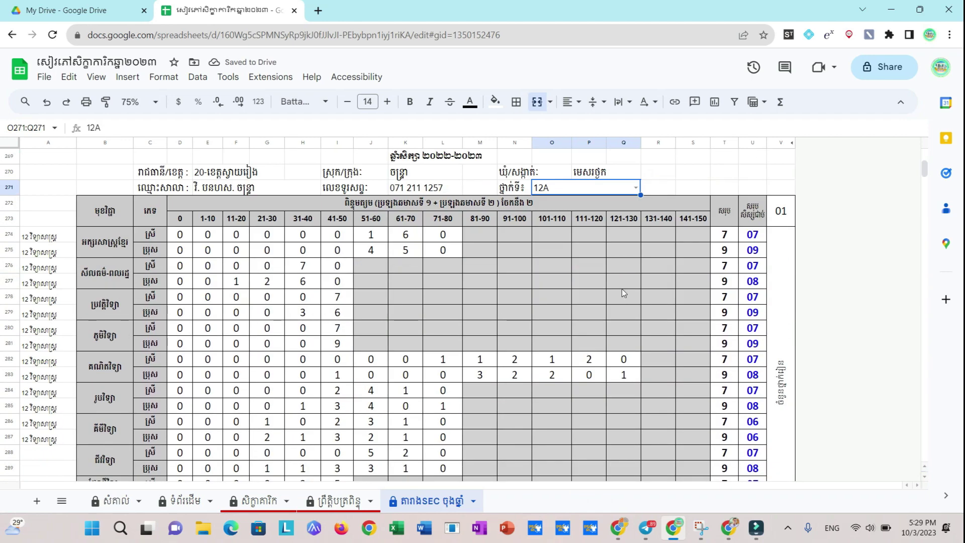
pyautogui.click(636, 187)
pyautogui.click(636, 345)
pyautogui.scroll(-2, 507, 304)
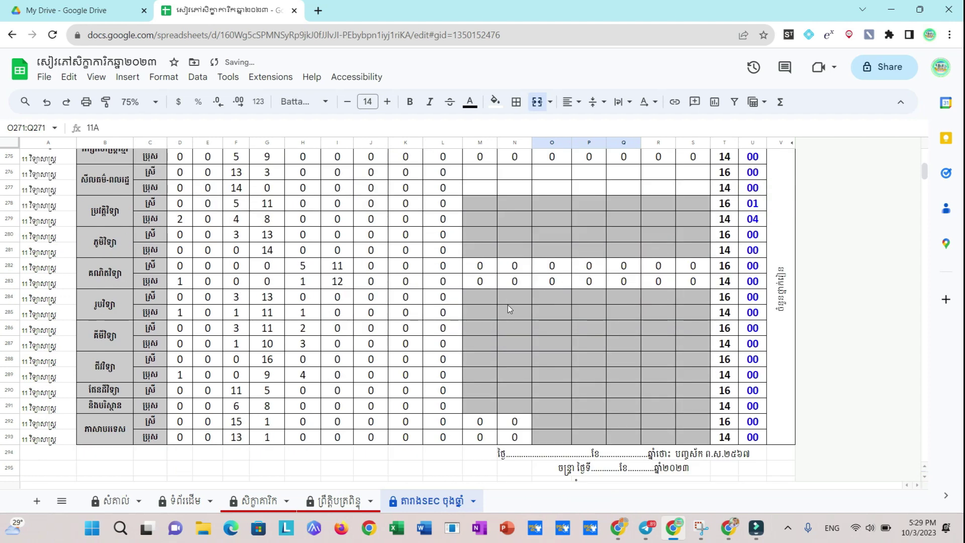
# Change the fill colour of the score block M278:S293
pyautogui.moveTo(480, 204); pyautogui.dragTo(694, 435)
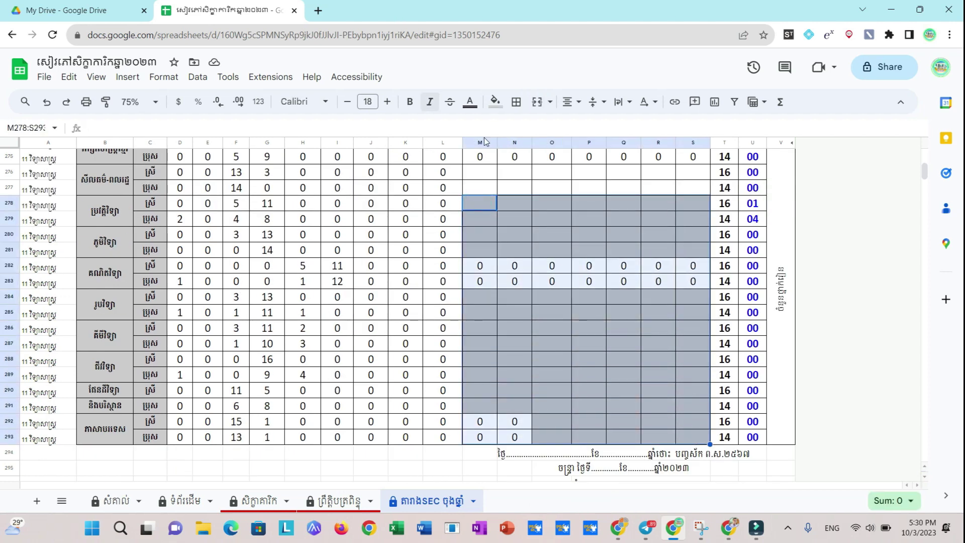
pyautogui.click(495, 101)
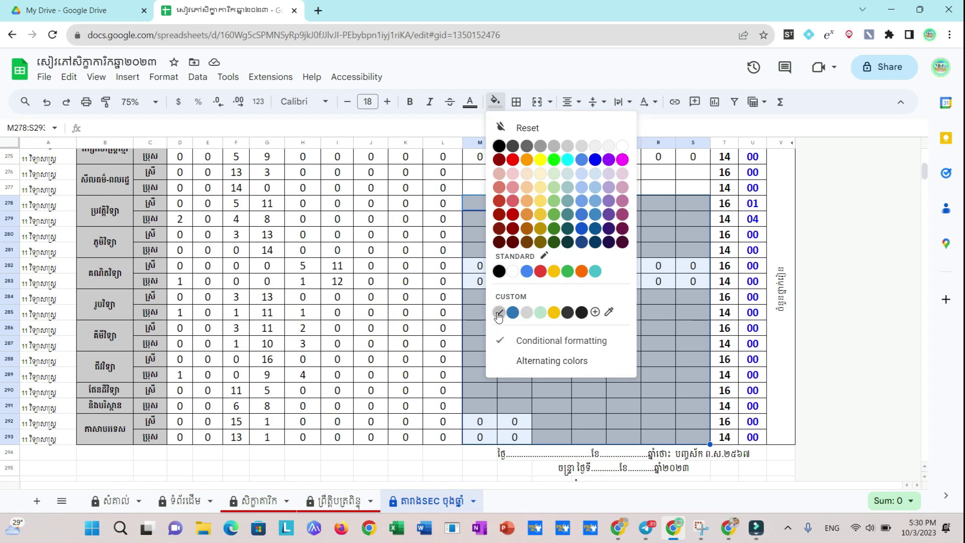
pyautogui.click(498, 313)
# Review the conditional formatting rules, close the panel, and check A274's class label formula
pyautogui.click(495, 102)
pyautogui.click(498, 341)
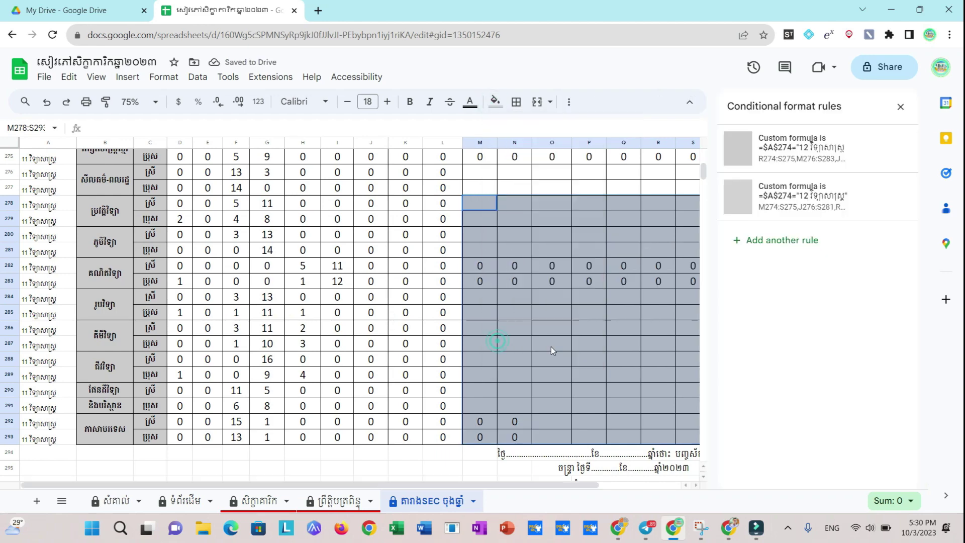
pyautogui.click(495, 101)
pyautogui.click(503, 124)
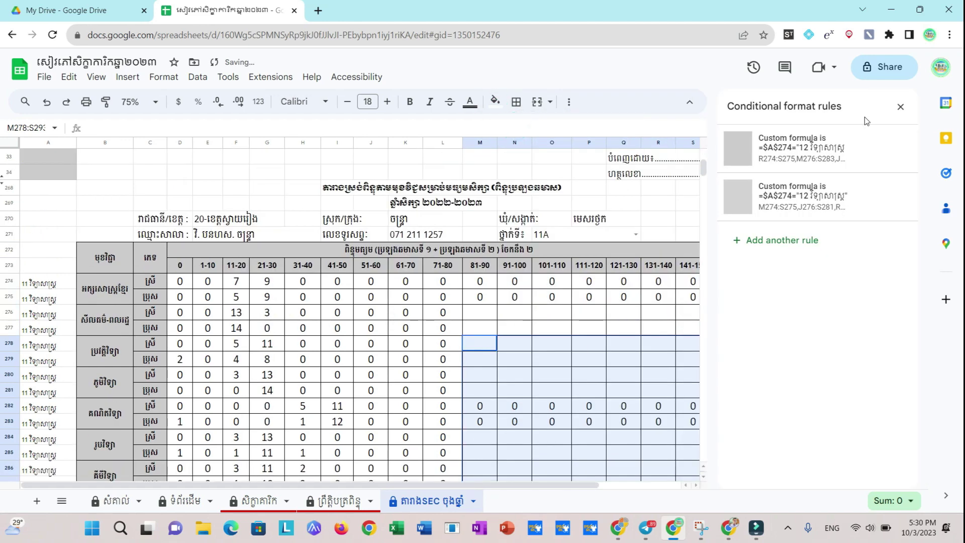
pyautogui.click(900, 106)
pyautogui.scroll(-1, 281, 301)
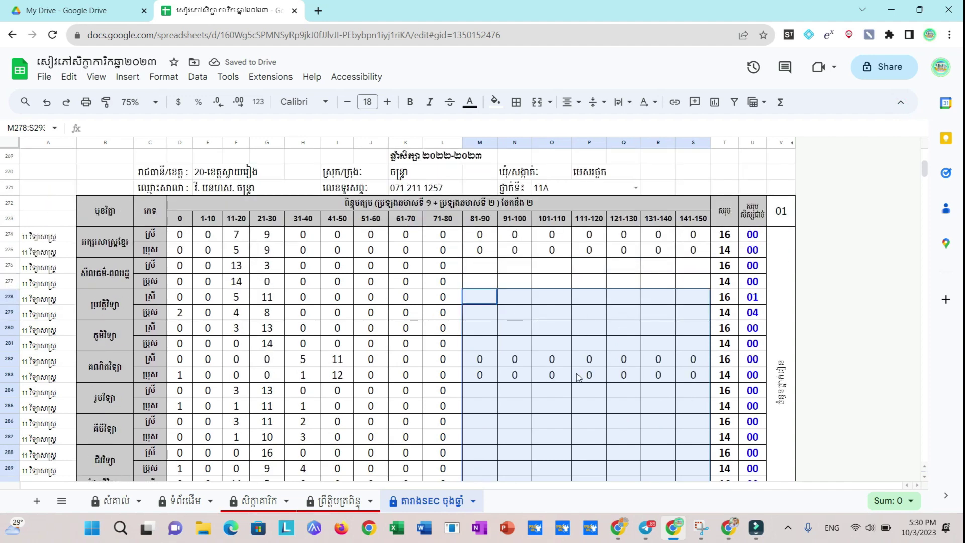
pyautogui.click(39, 237)
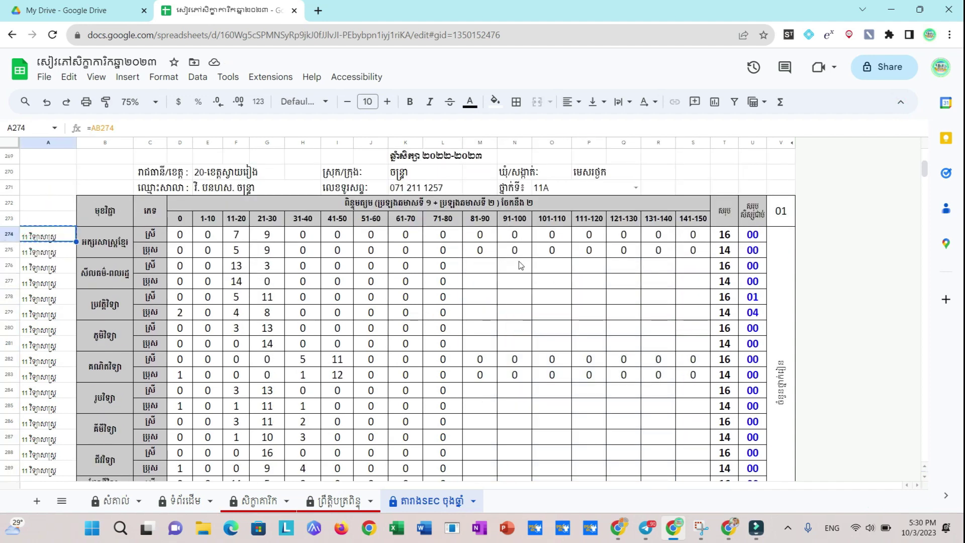
# Select the empty block M274:S275 and add J276:S283 to the selection
pyautogui.moveTo(478, 236); pyautogui.dragTo(698, 251)
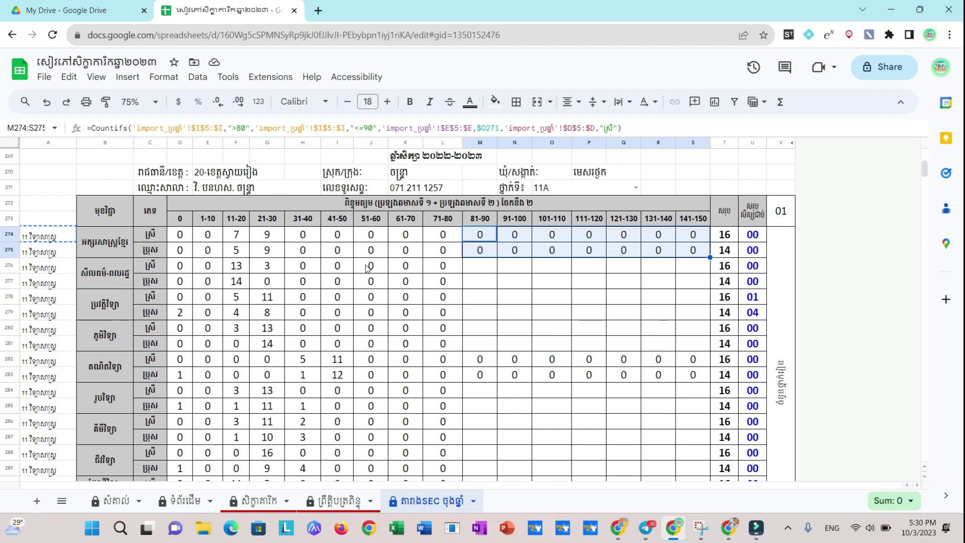
pyautogui.moveTo(367, 269); pyautogui.dragTo(371, 343)
pyautogui.click(552, 266)
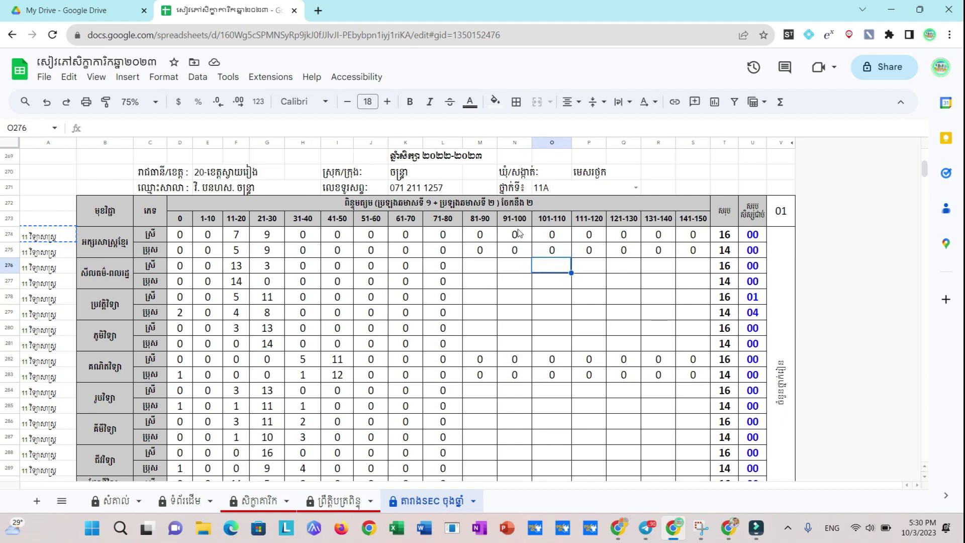
pyautogui.moveTo(480, 235); pyautogui.dragTo(696, 251)
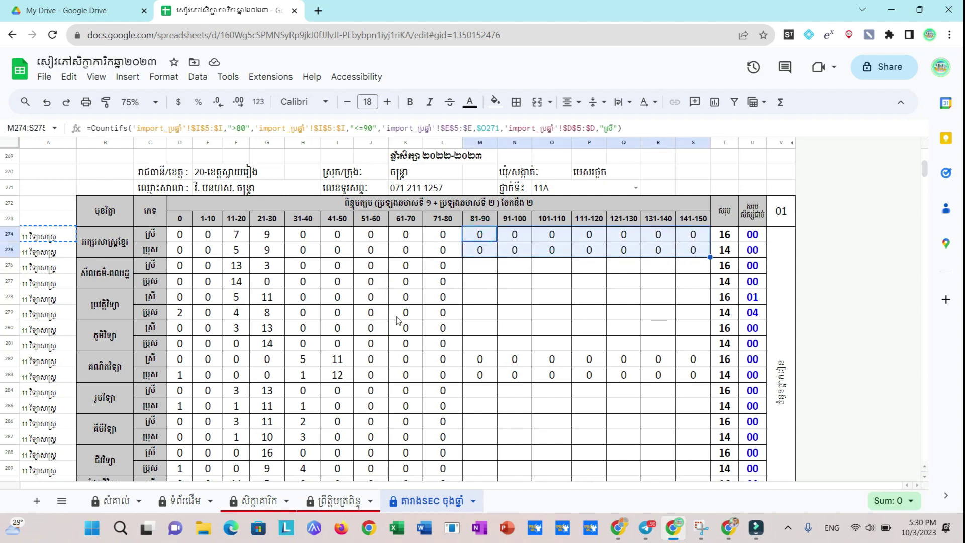
pyautogui.moveTo(370, 270)
pyautogui.mouseDown()
pyautogui.moveTo(675, 380)
pyautogui.moveTo(694, 378)
pyautogui.mouseUp()
# Add the blocks M284:S289 and J290:S293 to the multi-range selection
pyautogui.scroll(-3, 295, 377)
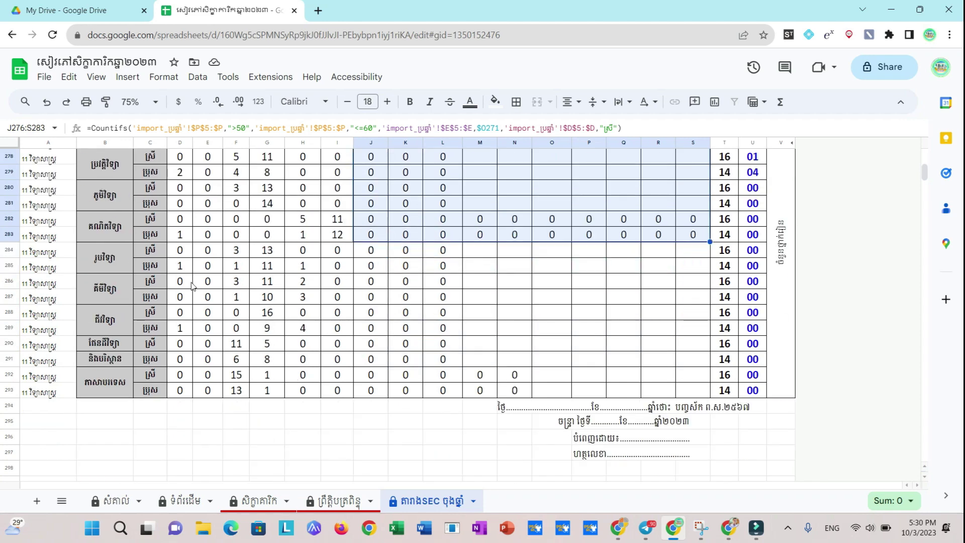
pyautogui.scroll(1, 446, 337)
pyautogui.scroll(2, 446, 337)
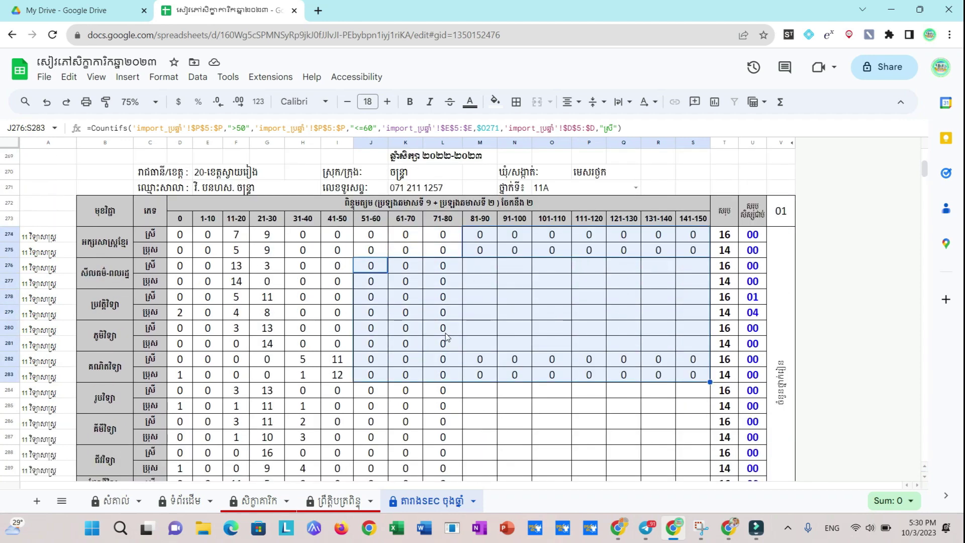
pyautogui.scroll(-1, 447, 336)
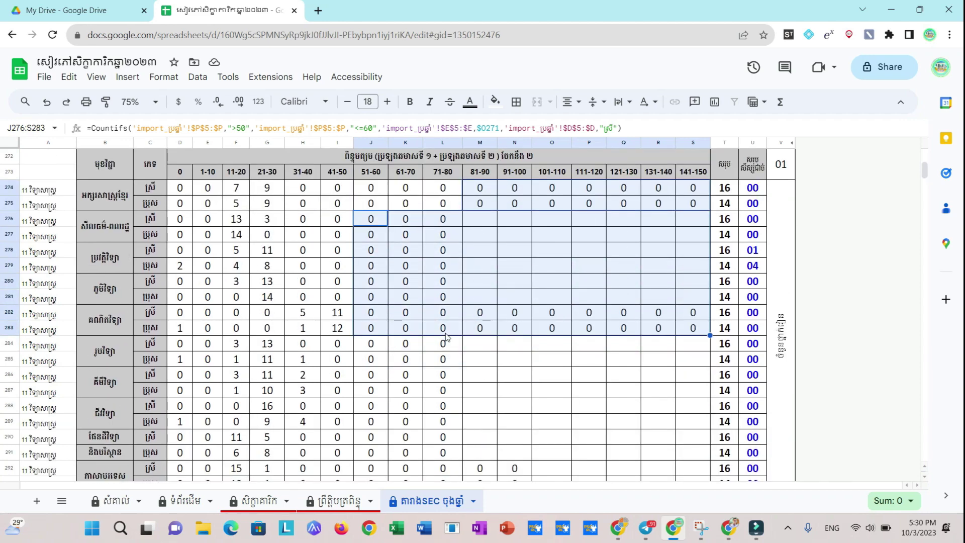
pyautogui.scroll(-1, 466, 380)
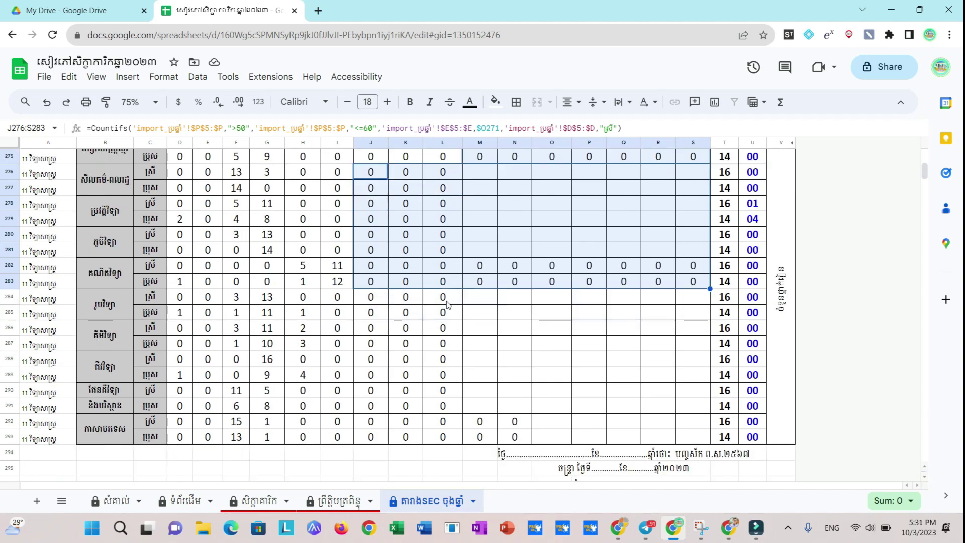
pyautogui.scroll(2, 460, 310)
pyautogui.scroll(-2, 471, 271)
pyautogui.moveTo(469, 304); pyautogui.dragTo(693, 376)
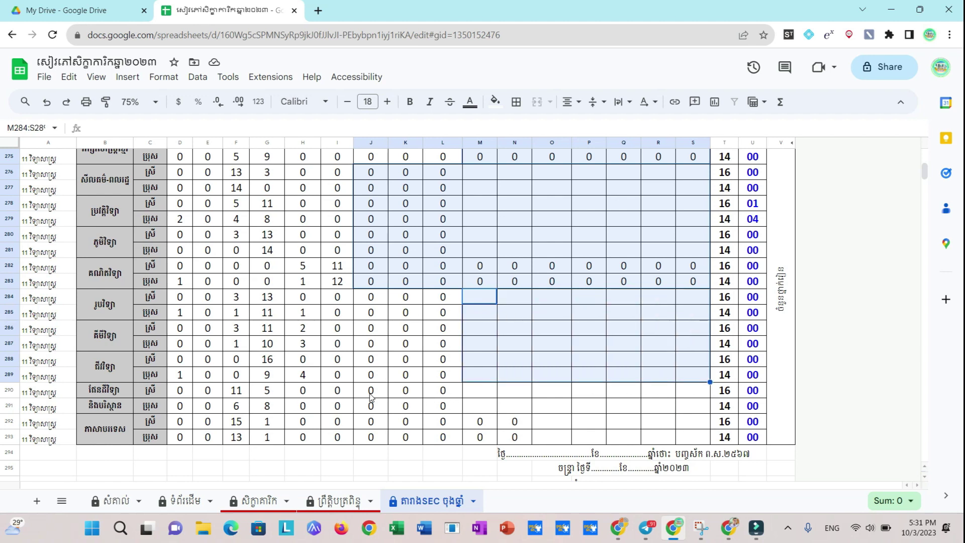
pyautogui.scroll(2, 371, 396)
pyautogui.scroll(-2, 382, 409)
pyautogui.moveTo(366, 395); pyautogui.dragTo(693, 437)
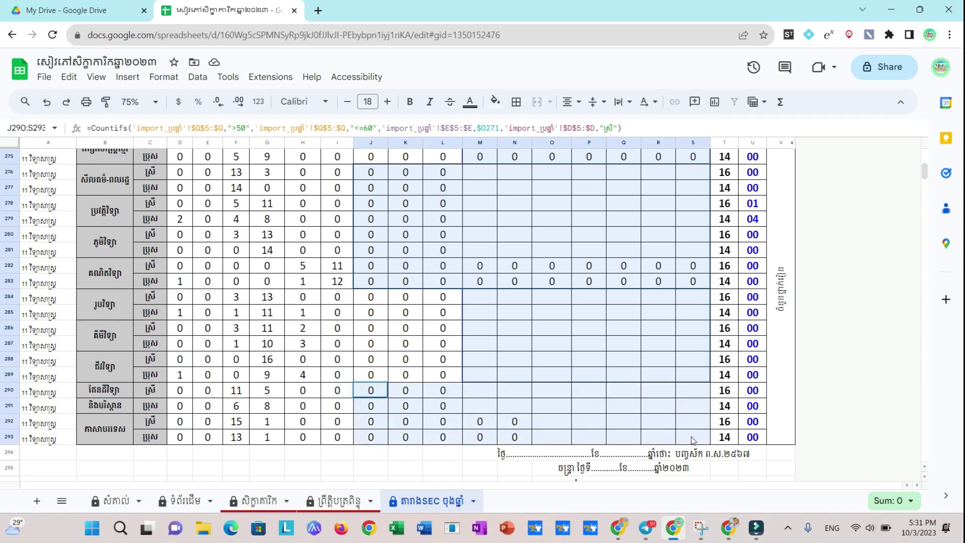
pyautogui.scroll(1, 599, 380)
pyautogui.click(164, 77)
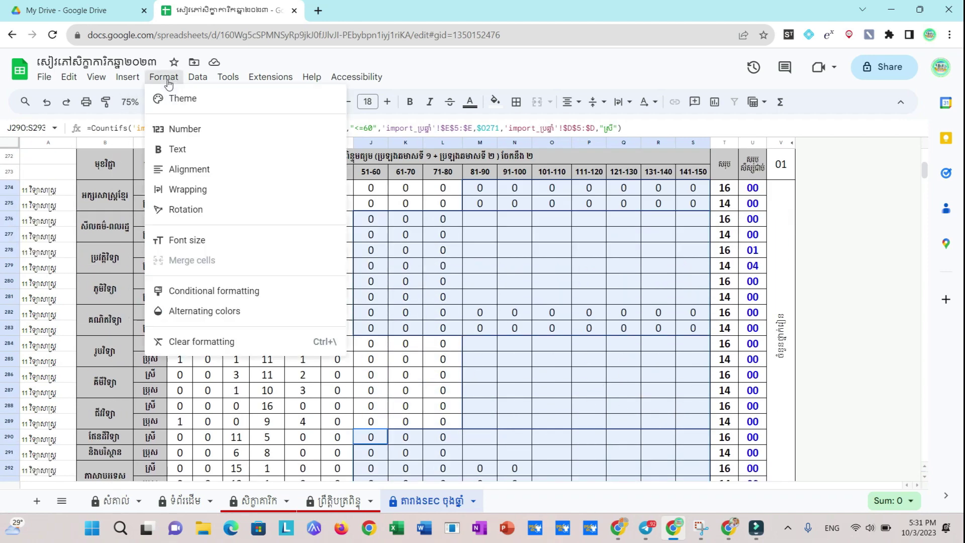
# Add a conditional rule with custom formula =$A$274="11 វិទ្យាសាស្ត្រ"
pyautogui.click(211, 286)
pyautogui.click(776, 240)
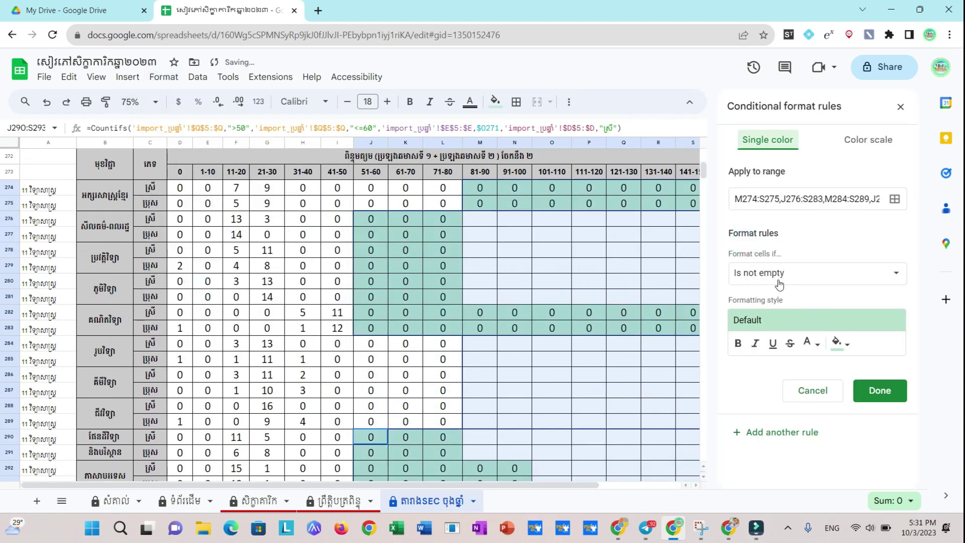
pyautogui.click(776, 274)
pyautogui.click(871, 276)
pyautogui.click(743, 274)
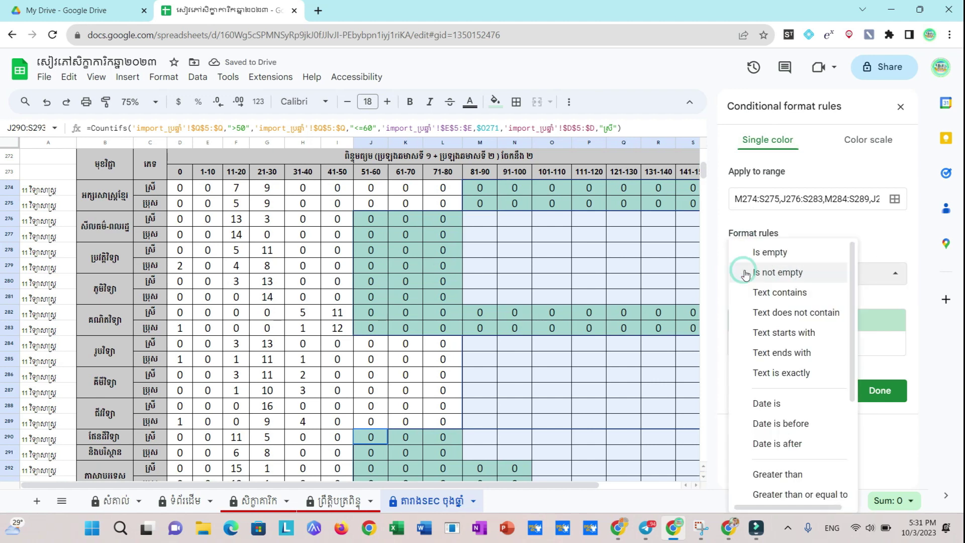
pyautogui.scroll(-3, 793, 398)
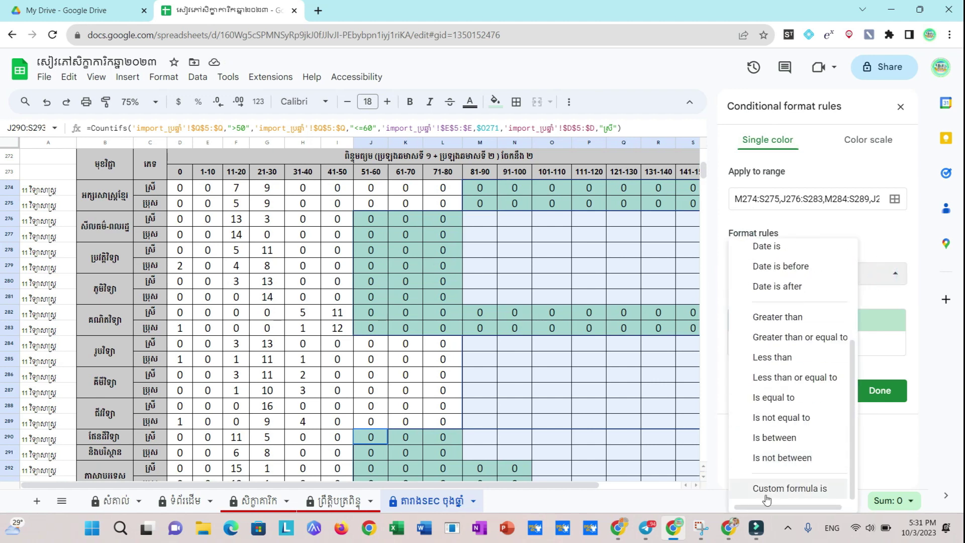
pyautogui.click(776, 490)
pyautogui.click(764, 301)
pyautogui.write('=')
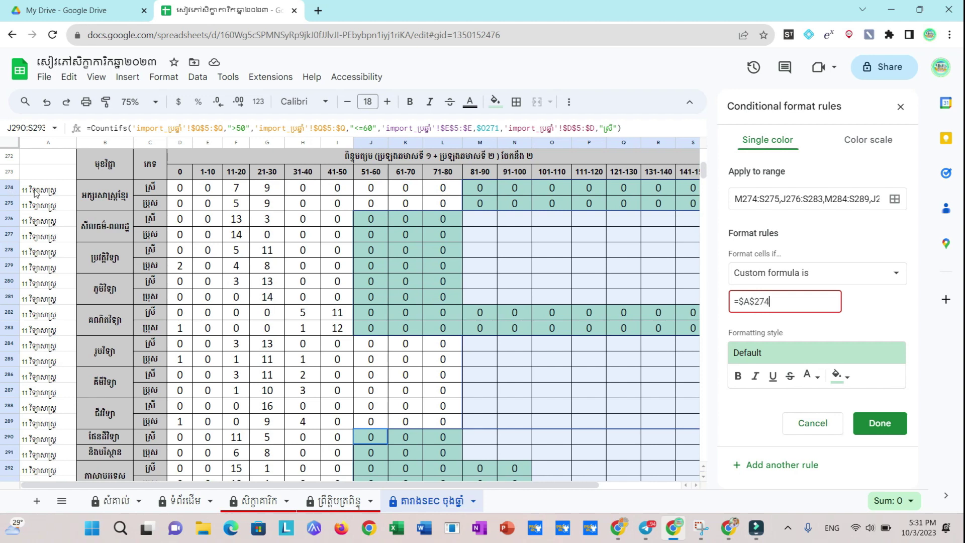
pyautogui.write('=""')
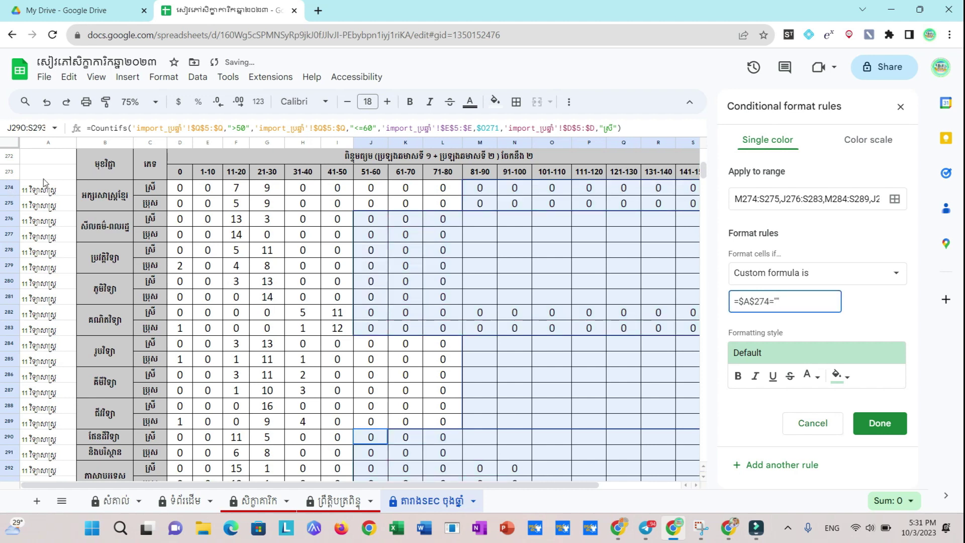
pyautogui.write('11 វិទ្យាសាស្ត្រ')
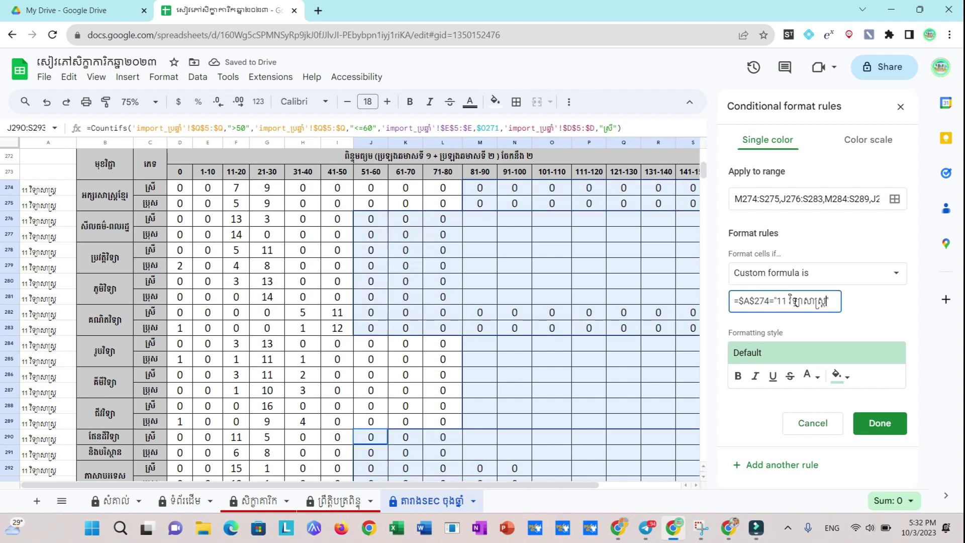
# Give the rule grey fill and matching text colour, save it, and close the panel
pyautogui.click(840, 376)
pyautogui.click(841, 376)
pyautogui.click(841, 376)
pyautogui.click(807, 376)
pyautogui.click(853, 353)
pyautogui.click(840, 376)
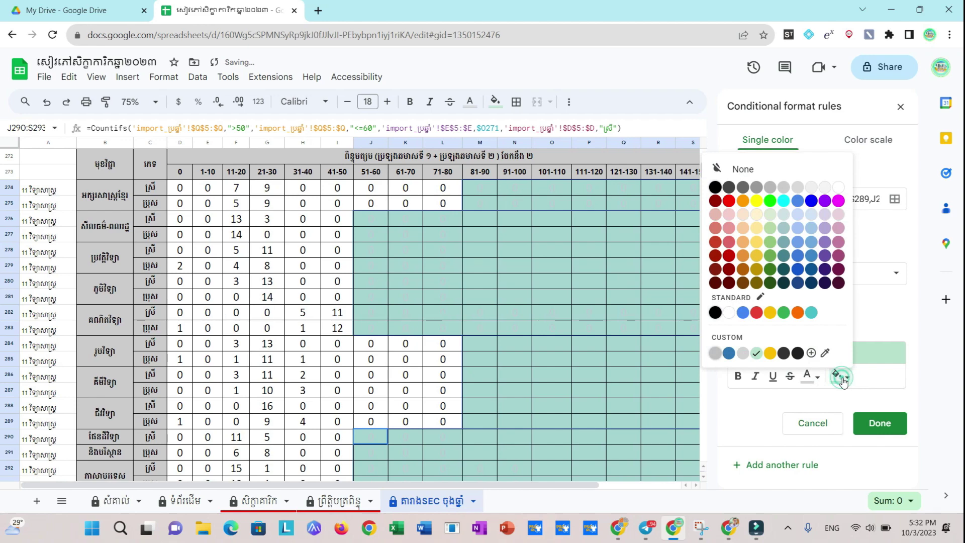
pyautogui.click(751, 355)
pyautogui.click(807, 376)
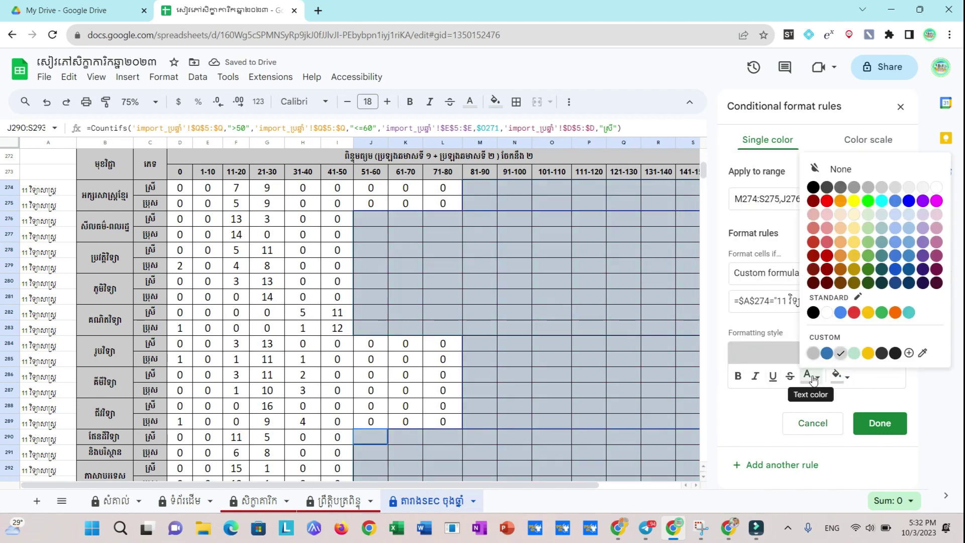
pyautogui.click(880, 423)
pyautogui.click(880, 422)
pyautogui.click(900, 107)
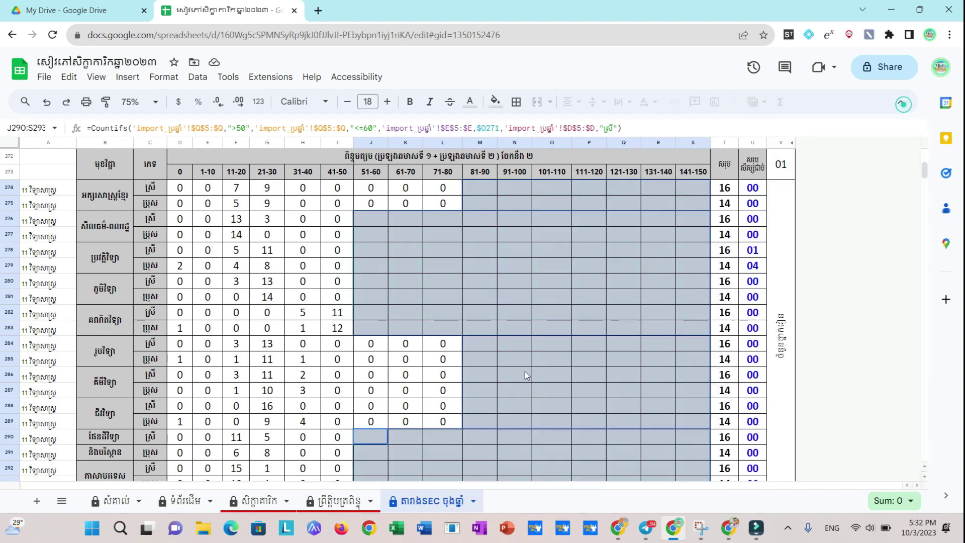
pyautogui.scroll(3, 524, 371)
# Switch the O271 class selector to 11B, review the recalculated table, and select counts R274:S275
pyautogui.click(636, 234)
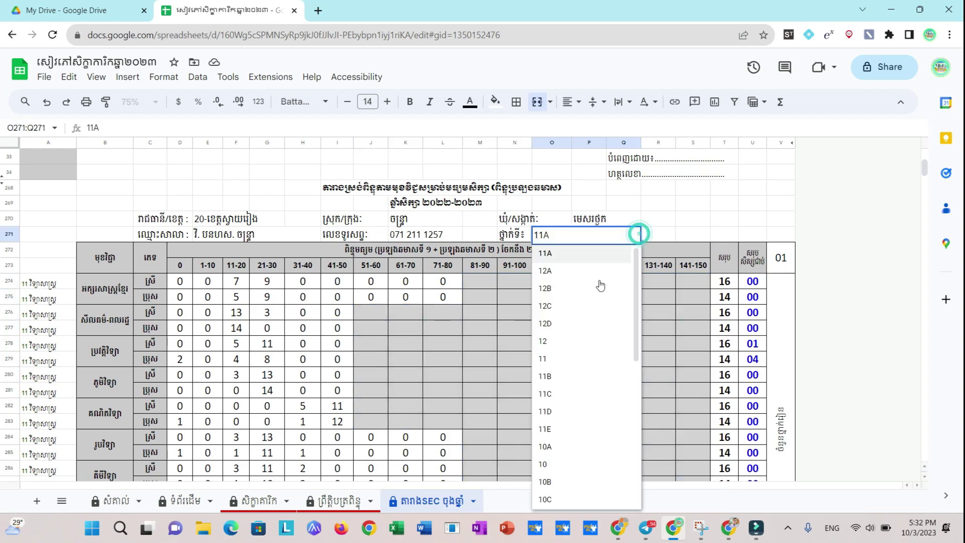
pyautogui.click(558, 377)
pyautogui.scroll(-3, 602, 355)
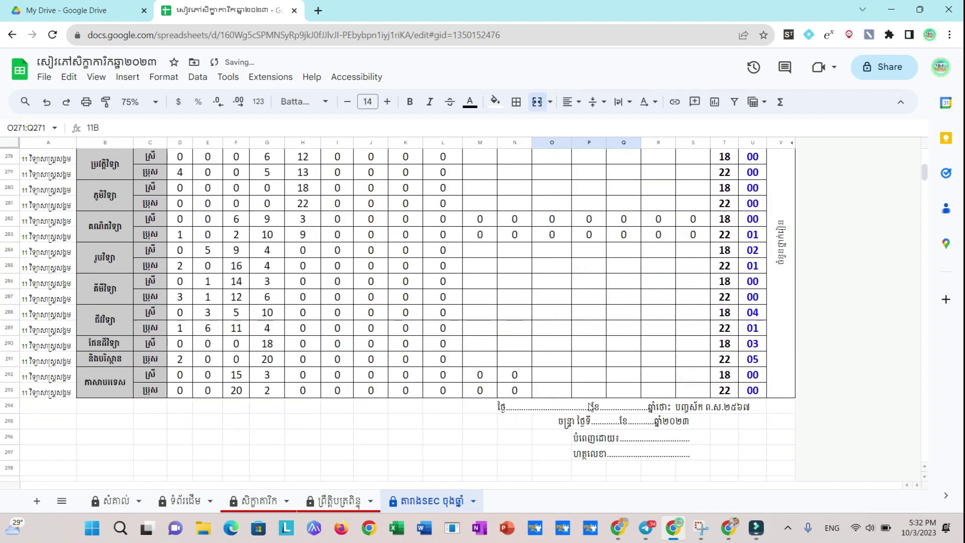
pyautogui.scroll(2, 589, 403)
pyautogui.scroll(3, 589, 403)
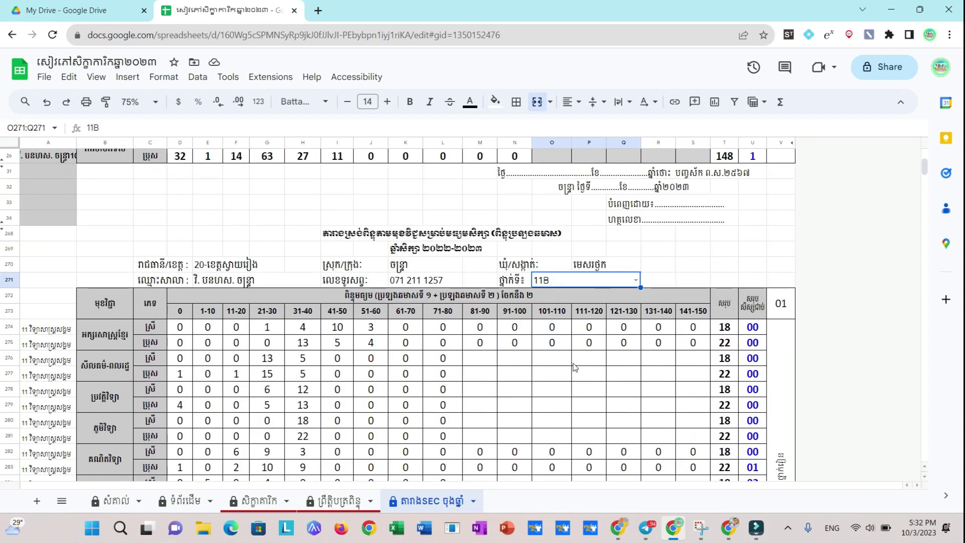
pyautogui.scroll(-2, 467, 342)
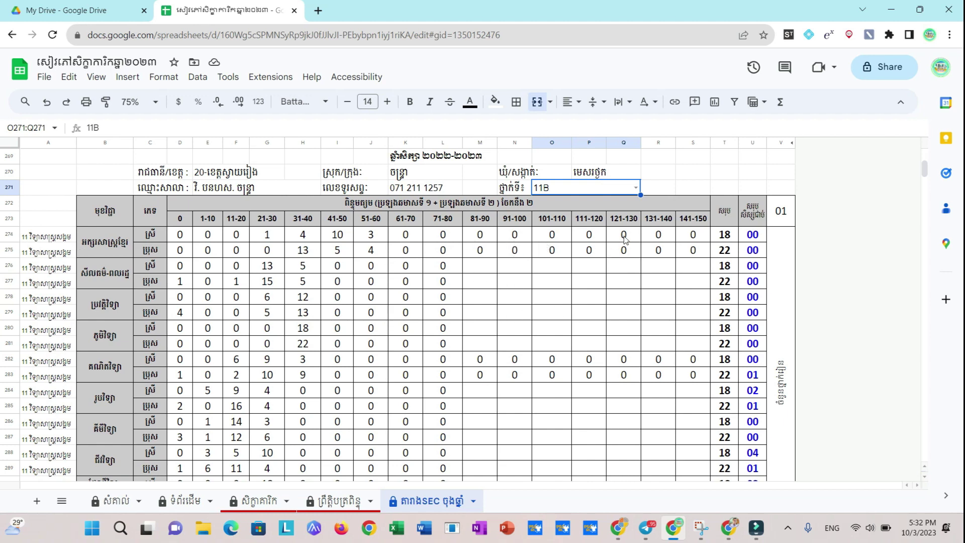
pyautogui.moveTo(647, 235); pyautogui.dragTo(698, 255)
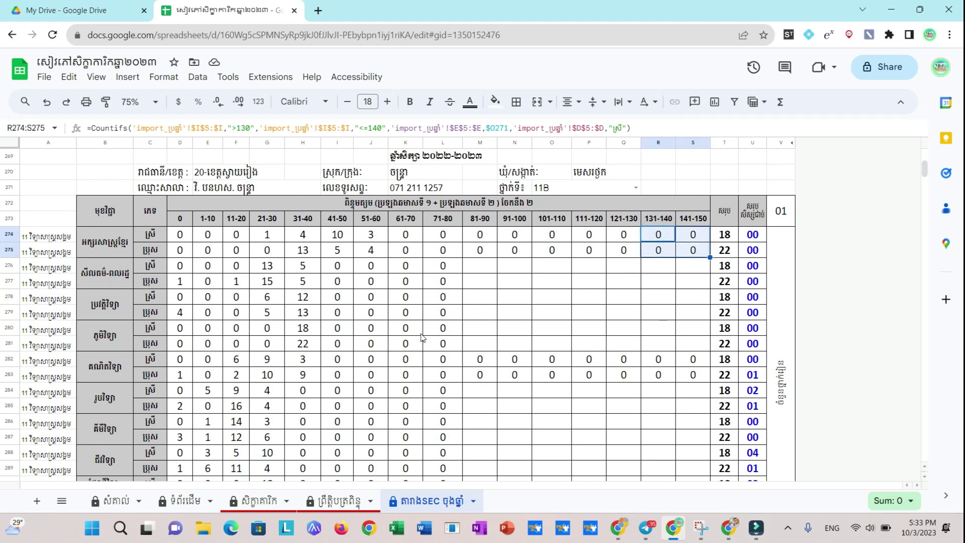
# Add the blank blocks M276:S283 and J284:S293 to the R274:S275 selection
pyautogui.moveTo(477, 270); pyautogui.dragTo(696, 379)
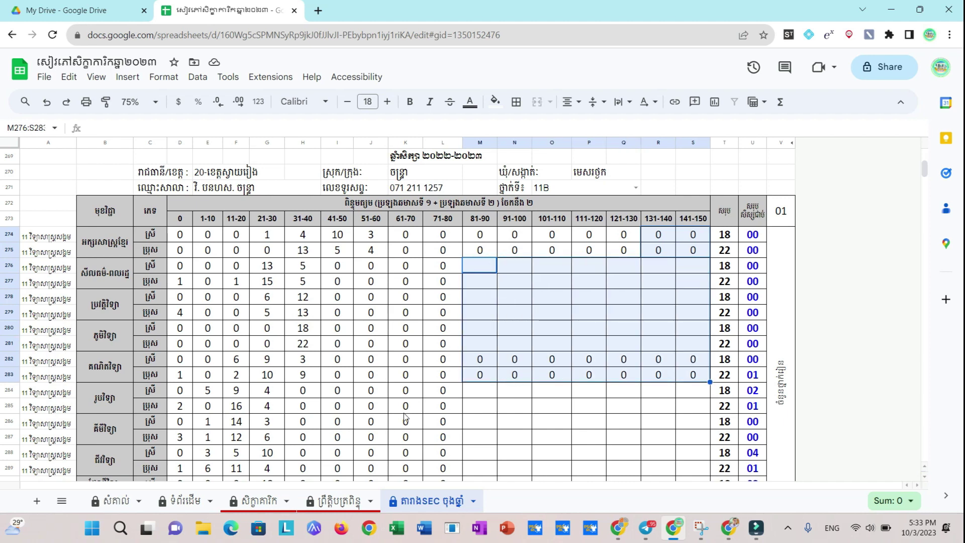
pyautogui.scroll(-2, 427, 408)
pyautogui.scroll(2, 493, 385)
pyautogui.moveTo(374, 391); pyautogui.dragTo(690, 423)
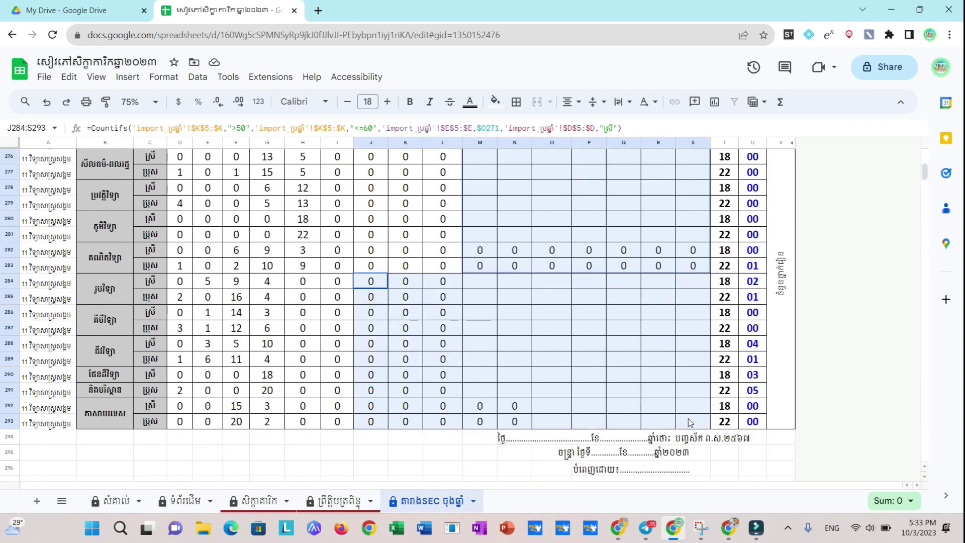
pyautogui.scroll(2, 603, 377)
pyautogui.scroll(-2, 578, 362)
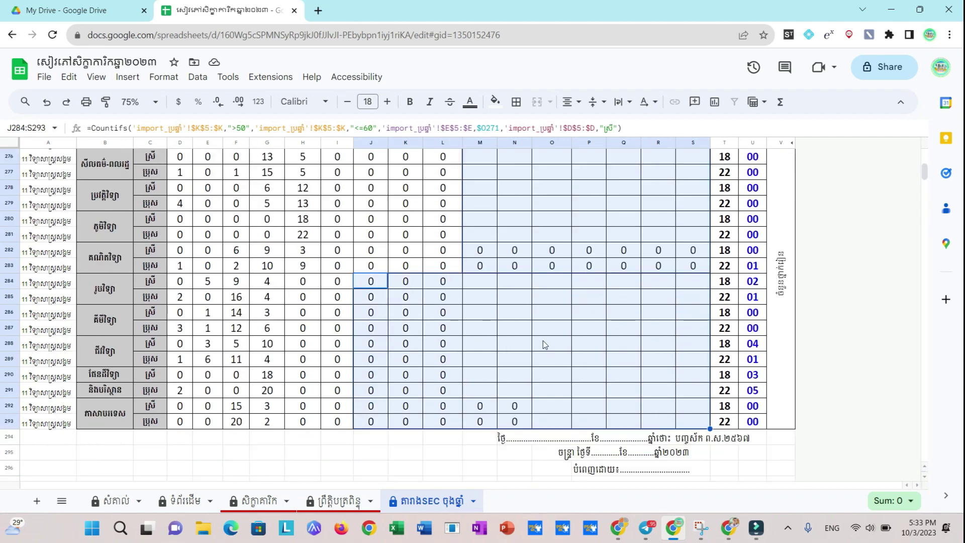
pyautogui.scroll(1, 543, 340)
pyautogui.scroll(1, 542, 340)
pyautogui.scroll(1, 544, 339)
pyautogui.click(165, 77)
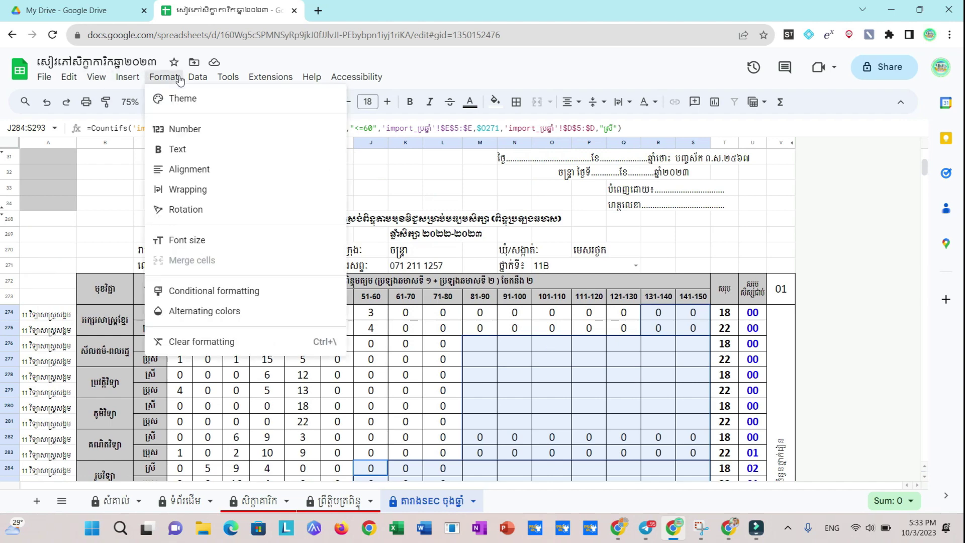
# Start a custom-formula rule comparing $A$274 with the class label copied from A274
pyautogui.click(214, 290)
pyautogui.click(751, 284)
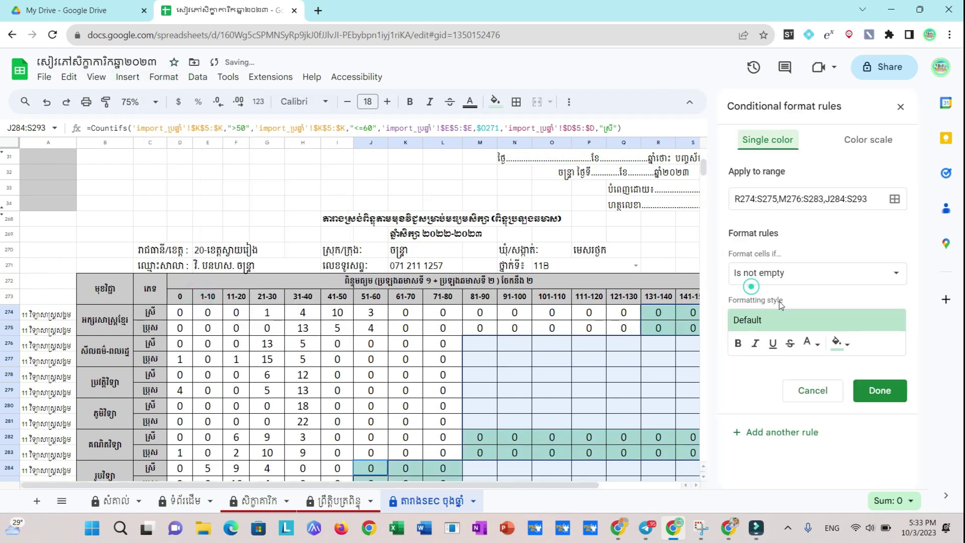
pyautogui.scroll(-2, 791, 453)
pyautogui.scroll(-1, 787, 490)
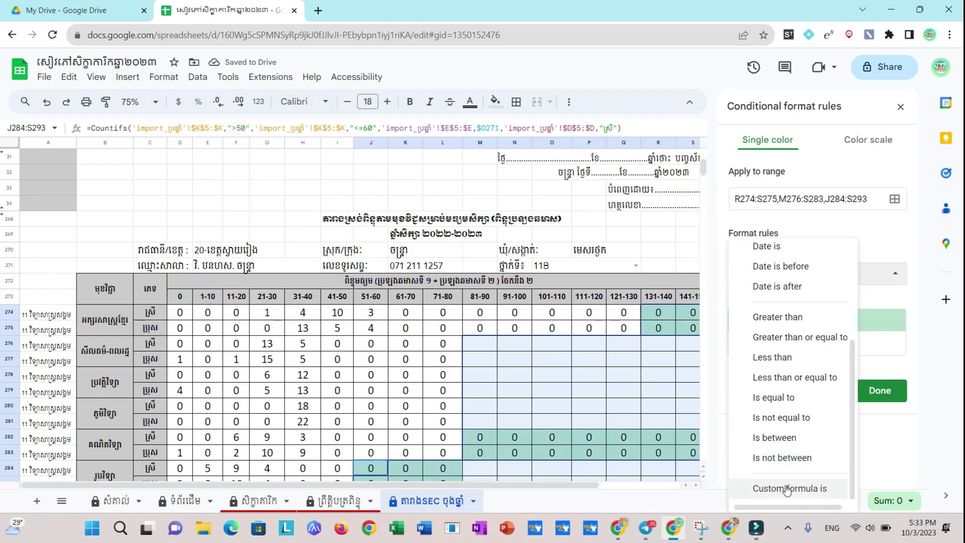
pyautogui.click(788, 489)
pyautogui.click(755, 302)
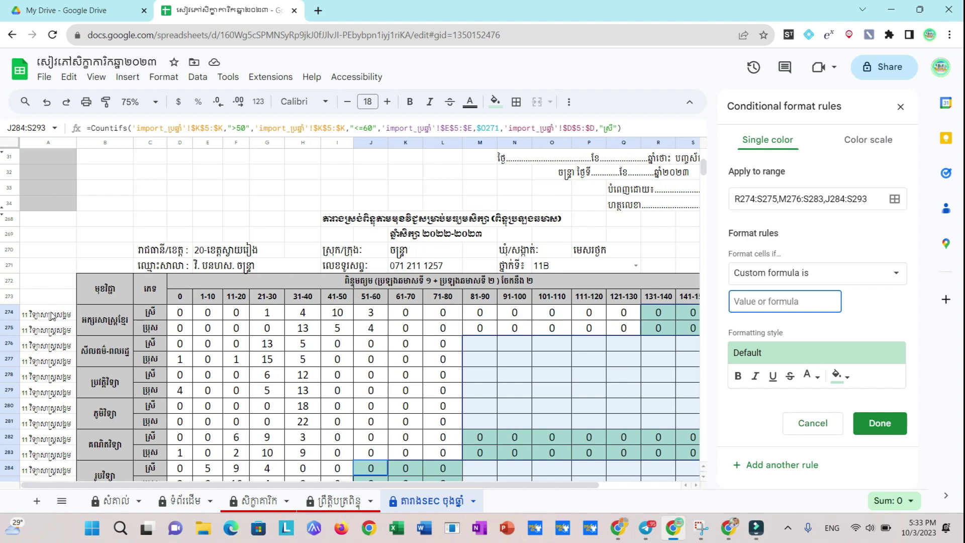
pyautogui.write('=')
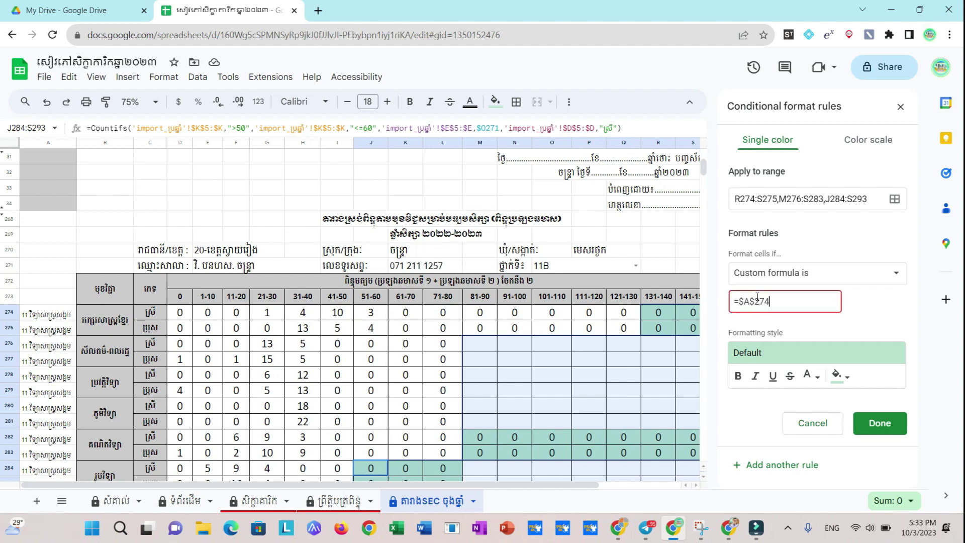
pyautogui.write('=""')
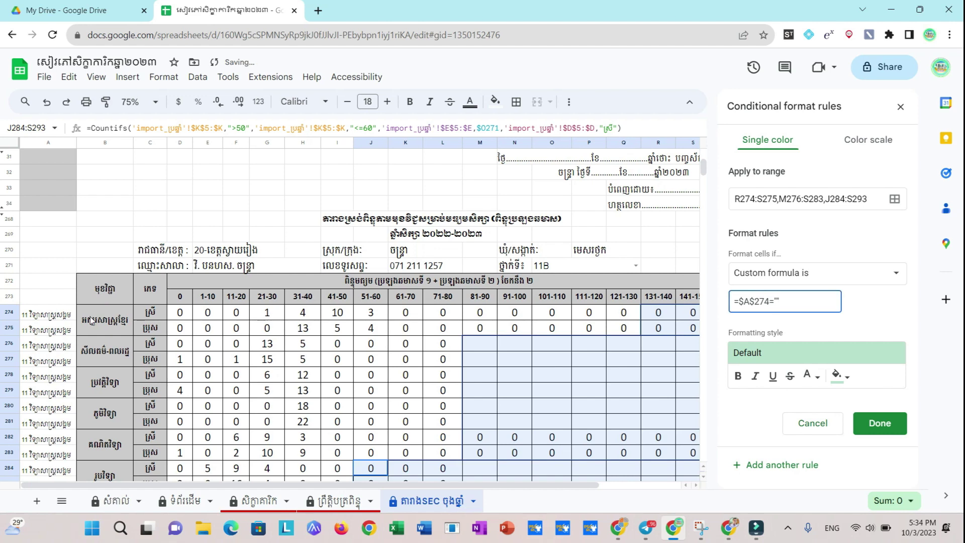
pyautogui.click(50, 315)
pyautogui.rightClick(50, 315)
pyautogui.click(75, 132)
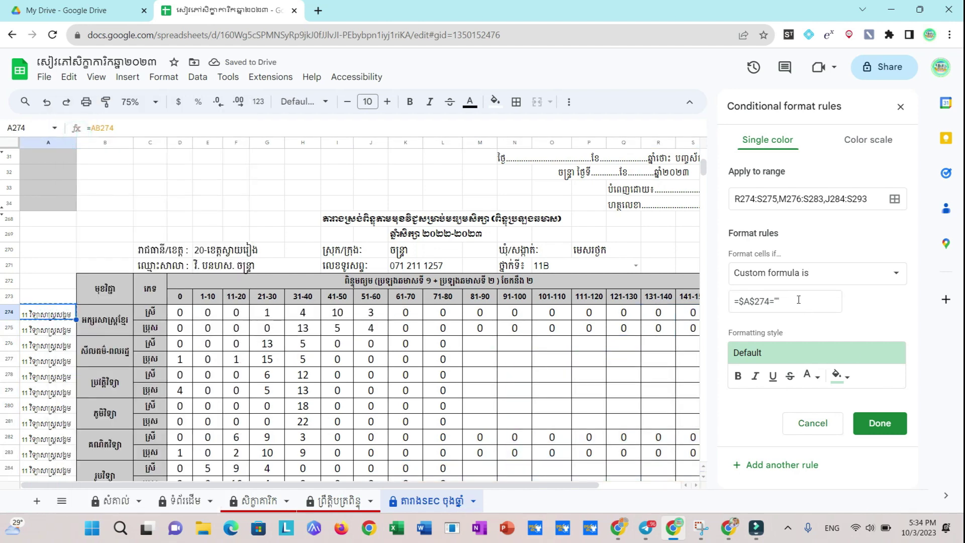
pyautogui.click(777, 299)
pyautogui.hotkey('ctrl', 'v')
# Give the rule a grey fill and grey text colour, save it, and close the panel
pyautogui.click(839, 376)
pyautogui.click(839, 376)
pyautogui.click(840, 376)
pyautogui.click(766, 353)
pyautogui.click(815, 376)
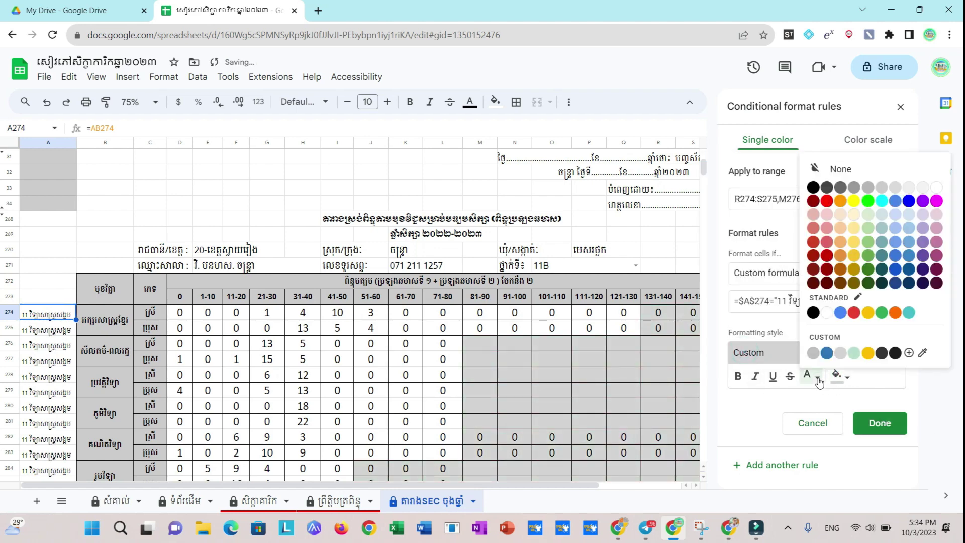
pyautogui.click(839, 353)
pyautogui.click(879, 423)
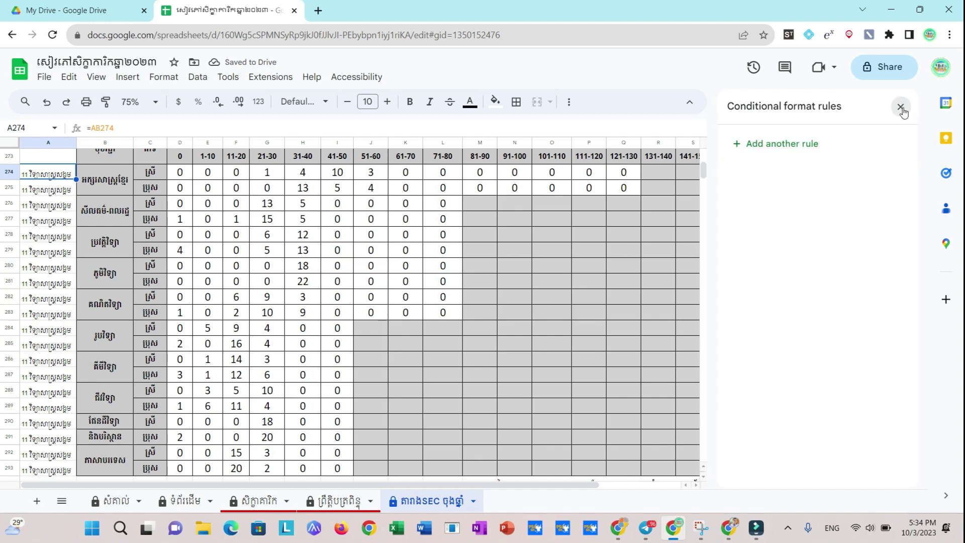
pyautogui.click(900, 106)
pyautogui.scroll(-3, 554, 361)
# Hide column A of the sheet
pyautogui.scroll(-1, 623, 339)
pyautogui.scroll(1, 529, 294)
pyautogui.click(46, 141)
pyautogui.rightClick(47, 141)
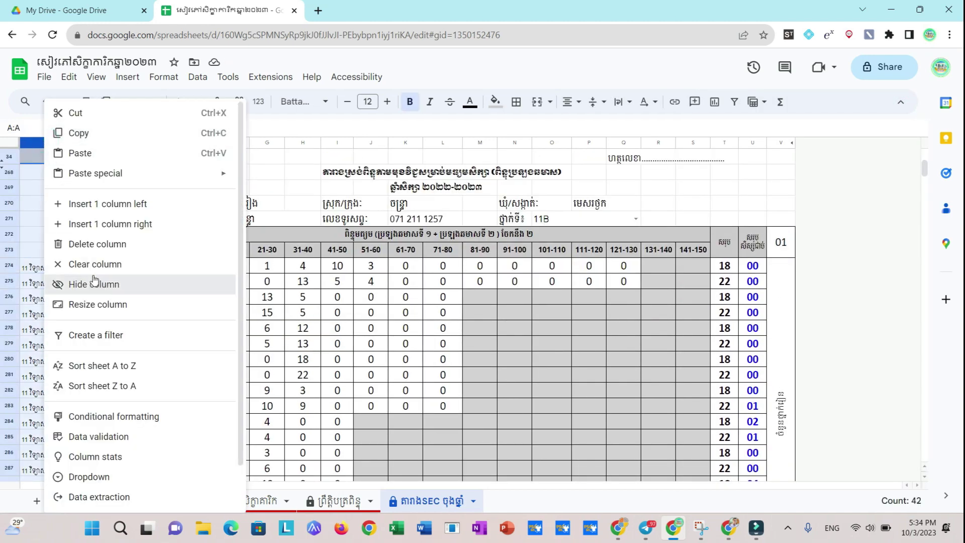
pyautogui.click(98, 281)
# Cycle the O271 class selector through 11C, 11D and 11E, then back to 11A
pyautogui.scroll(5, 317, 372)
pyautogui.scroll(-5, 317, 372)
pyautogui.scroll(-1, 411, 382)
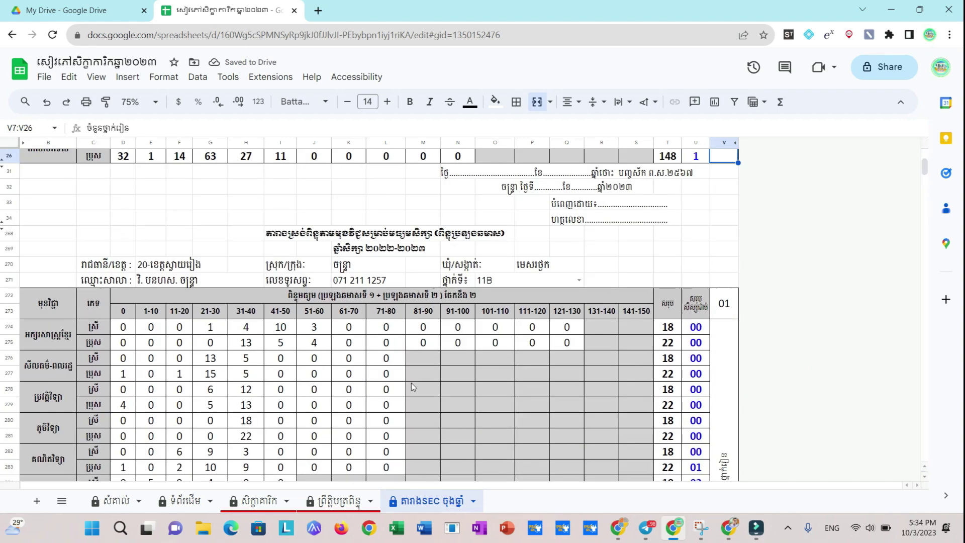
pyautogui.scroll(1, 511, 376)
pyautogui.scroll(-3, 511, 376)
pyautogui.click(578, 188)
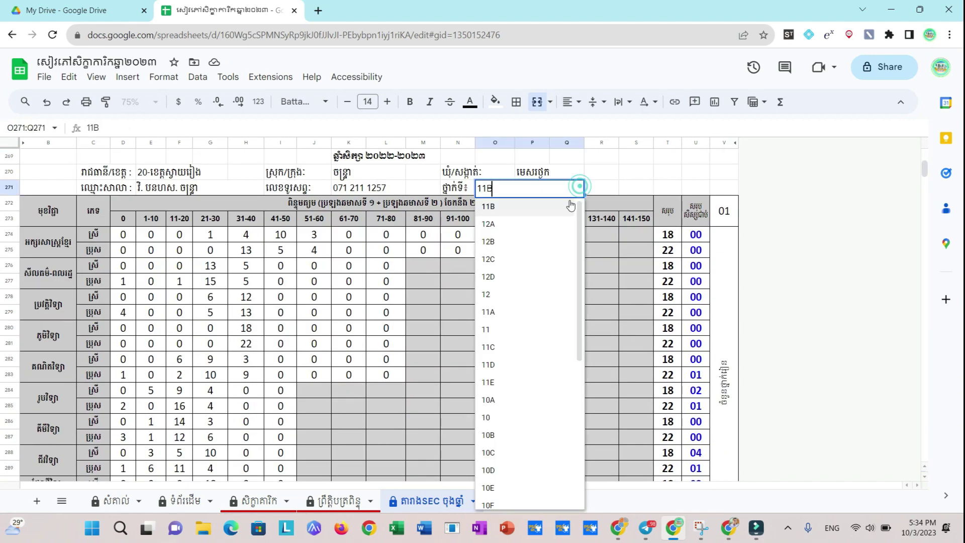
pyautogui.click(503, 346)
pyautogui.click(578, 188)
pyautogui.click(493, 366)
pyautogui.click(578, 187)
pyautogui.click(498, 383)
pyautogui.click(579, 188)
pyautogui.click(487, 311)
# Try class 12A in O271 and check the table, then return to 11A
pyautogui.scroll(10, 527, 347)
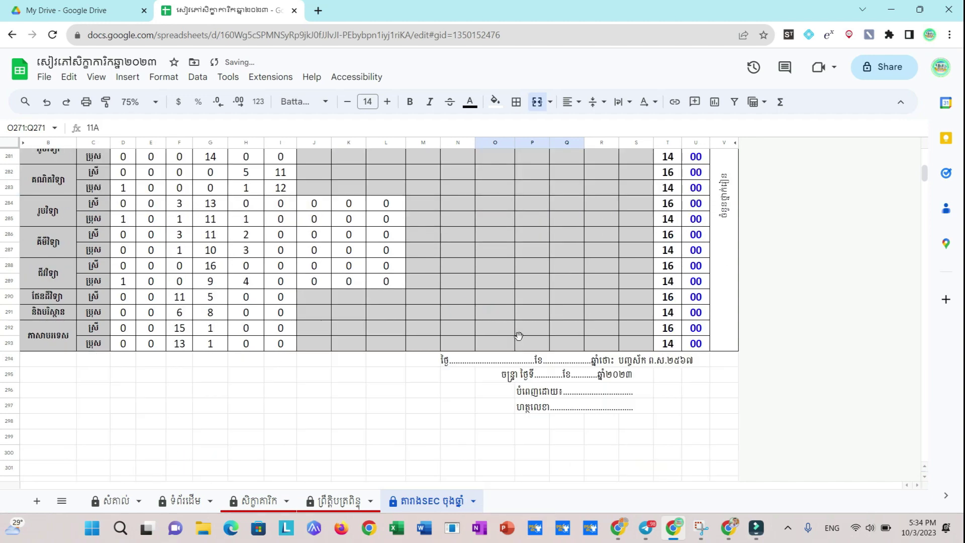
pyautogui.scroll(10, 533, 352)
pyautogui.scroll(10, 543, 357)
pyautogui.scroll(10, 557, 362)
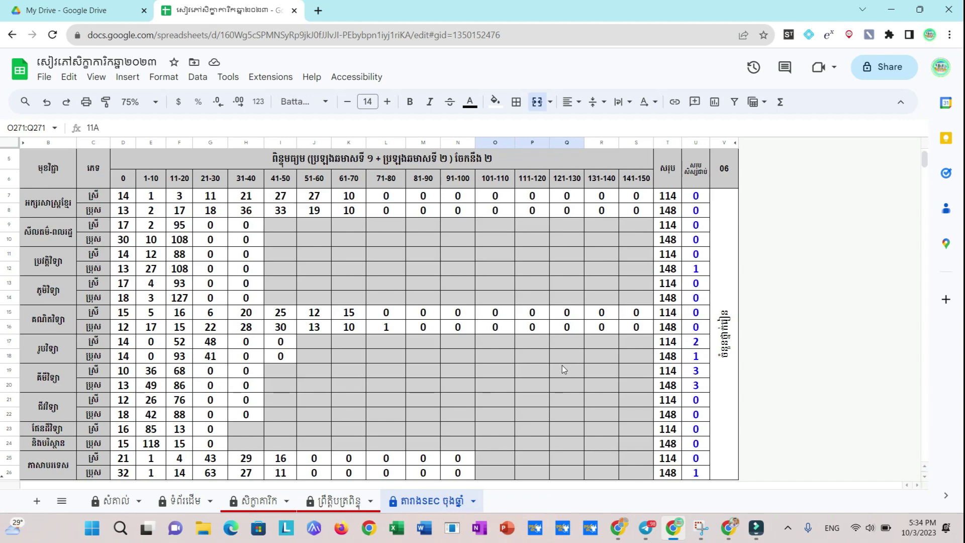
pyautogui.scroll(-20, 562, 365)
pyautogui.scroll(-2, 563, 364)
pyautogui.scroll(-1, 571, 358)
pyautogui.scroll(2, 571, 358)
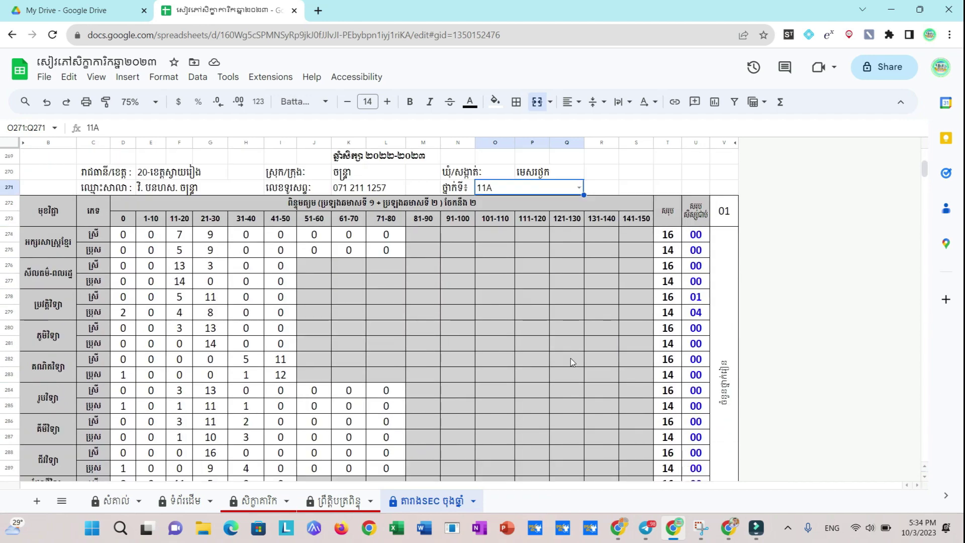
pyautogui.scroll(-2, 571, 358)
pyautogui.scroll(3, 583, 322)
pyautogui.click(579, 280)
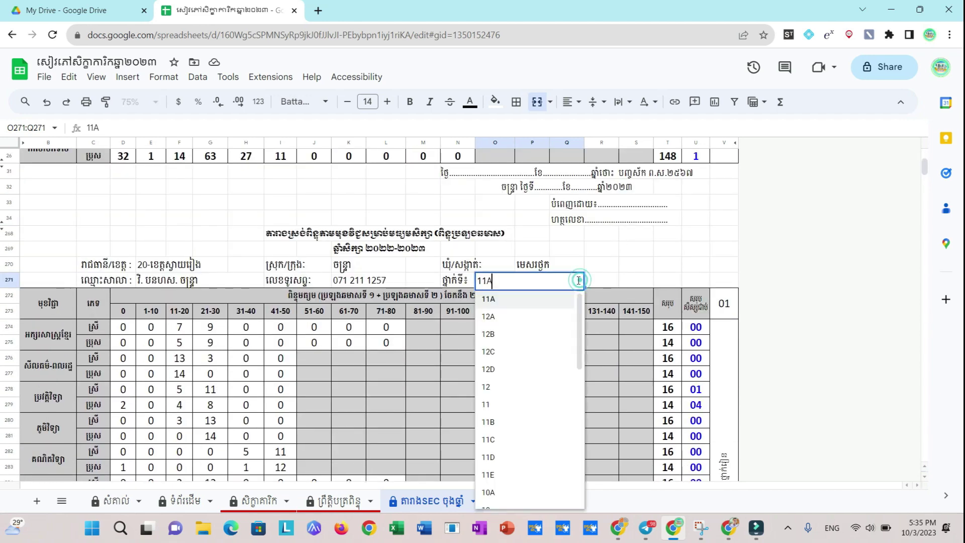
pyautogui.click(501, 334)
pyautogui.scroll(-3, 570, 315)
pyautogui.scroll(2, 570, 316)
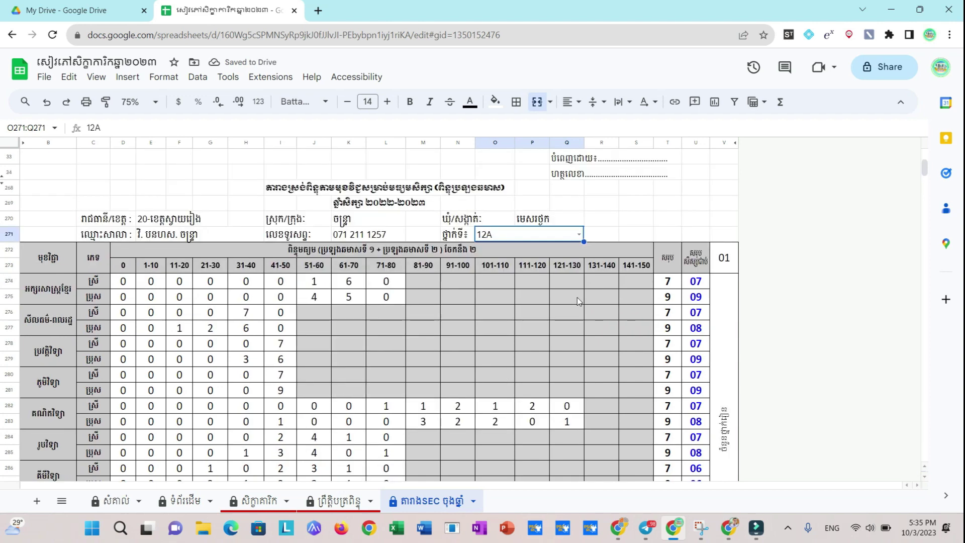
pyautogui.click(579, 232)
pyautogui.click(514, 406)
pyautogui.scroll(-1, 514, 406)
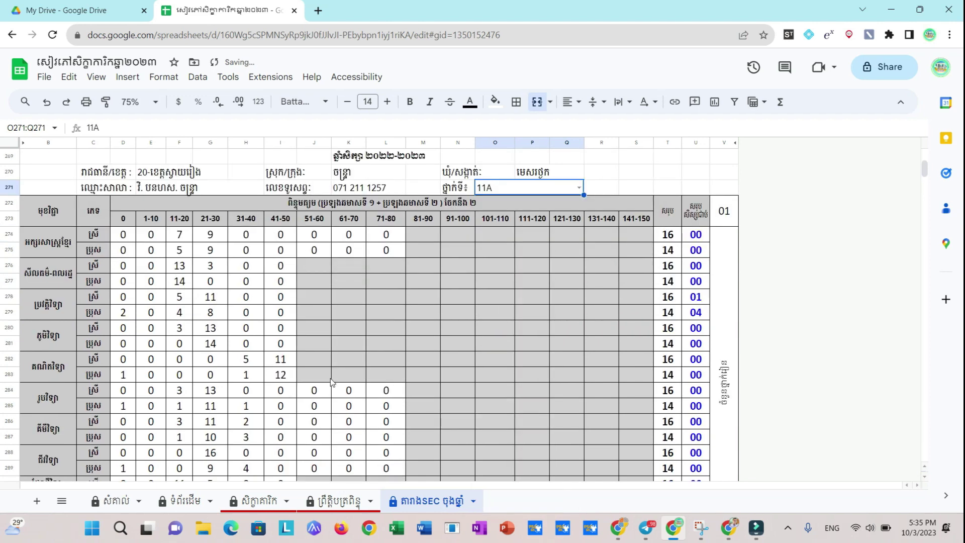
pyautogui.click(495, 101)
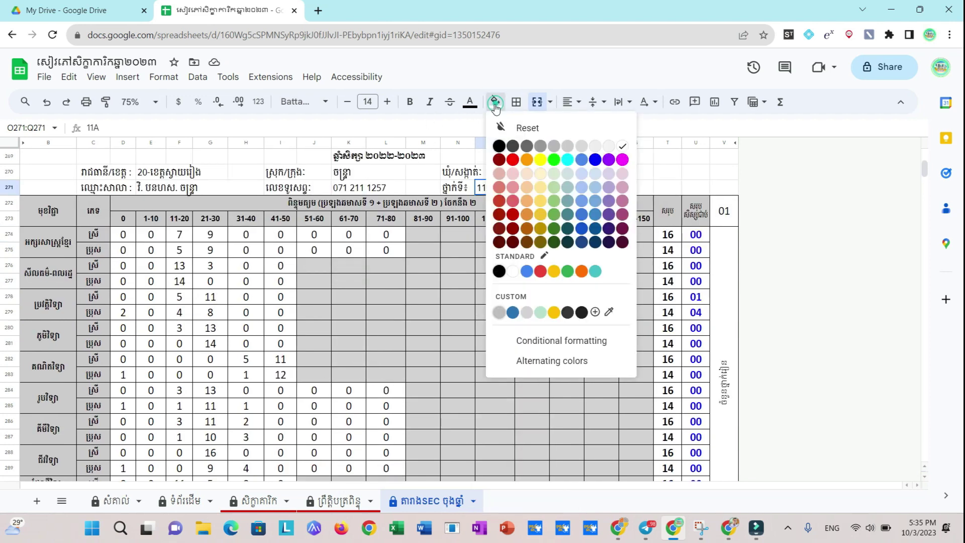
# Open conditional formatting for the class cell and discard the unsaved new rule
pyautogui.click(525, 340)
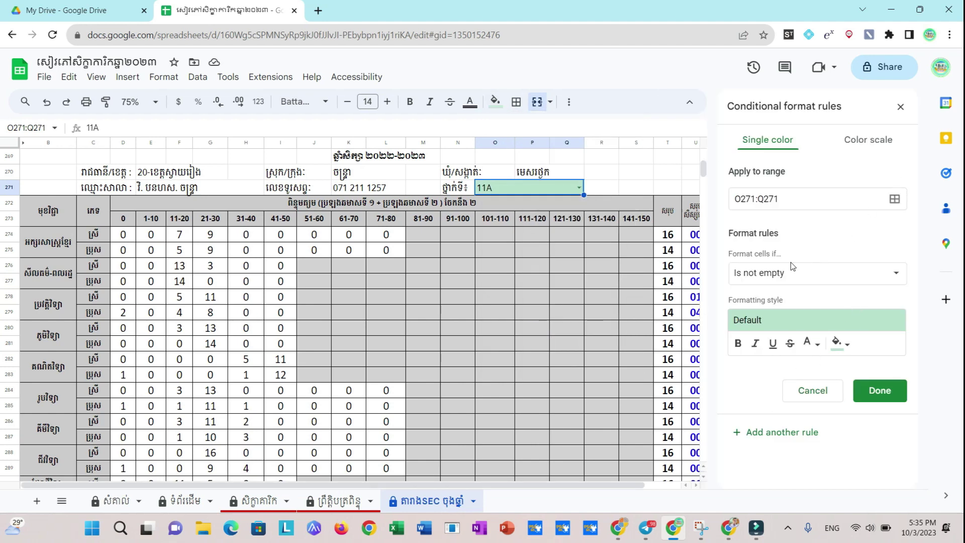
pyautogui.click(809, 392)
pyautogui.scroll(5, 481, 322)
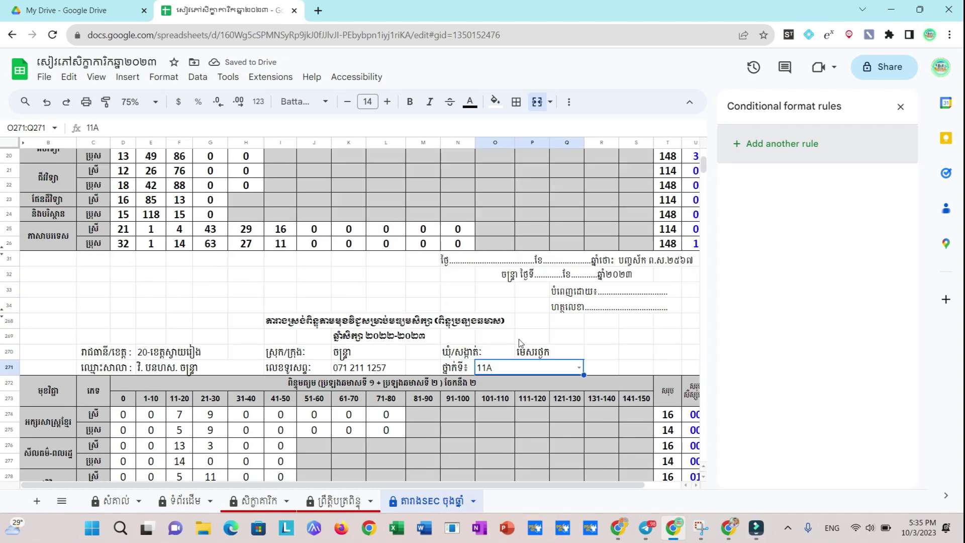
pyautogui.scroll(-5, 520, 338)
pyautogui.scroll(2, 520, 338)
pyautogui.scroll(2, 520, 338)
pyautogui.scroll(2, 520, 338)
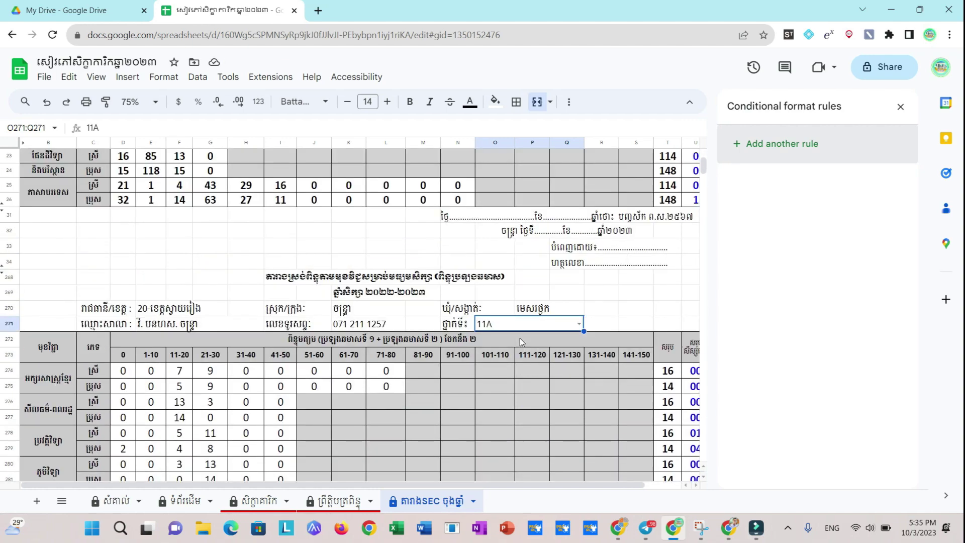
pyautogui.scroll(-1, 520, 338)
pyautogui.scroll(-3, 470, 349)
pyautogui.scroll(2, 469, 349)
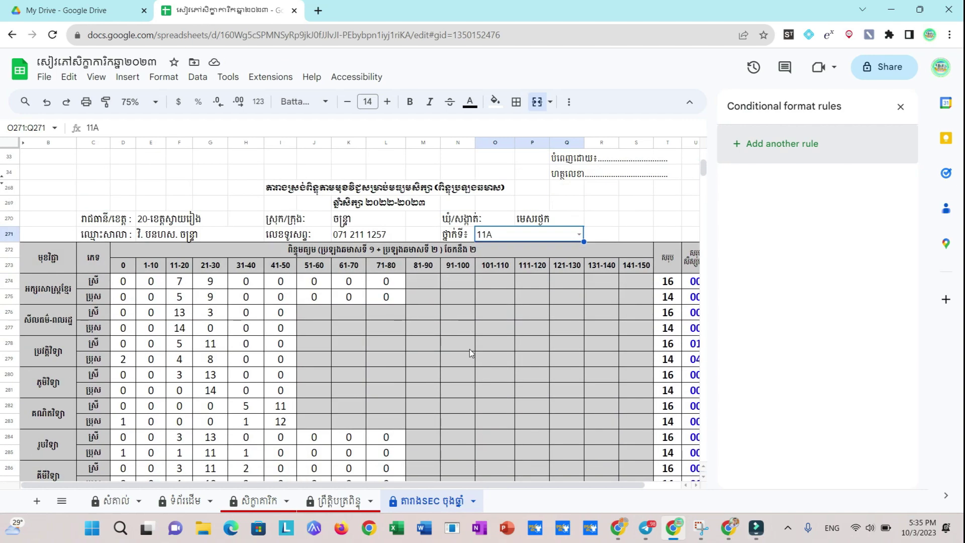
# Remove the third class-11 rule on O277 and autofit column A to its labels
pyautogui.click(493, 328)
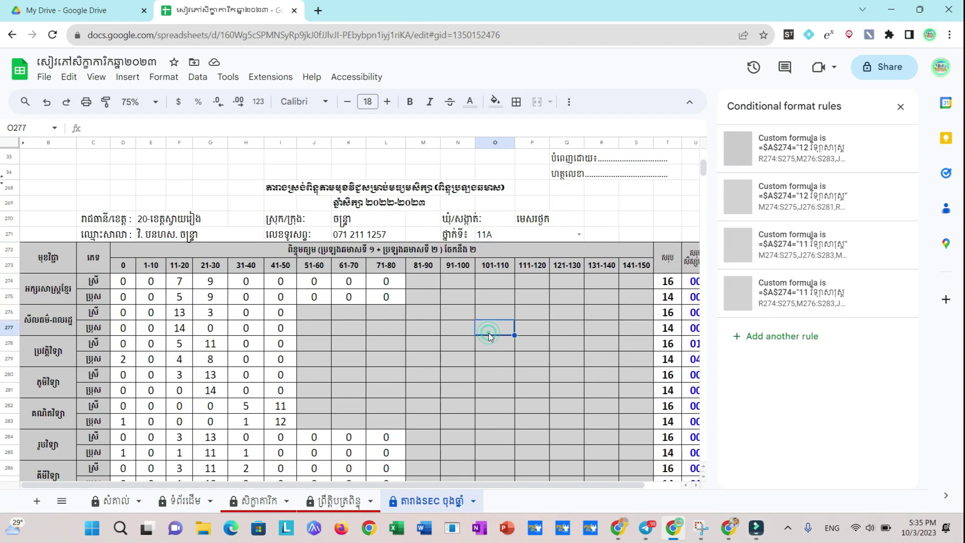
pyautogui.click(822, 249)
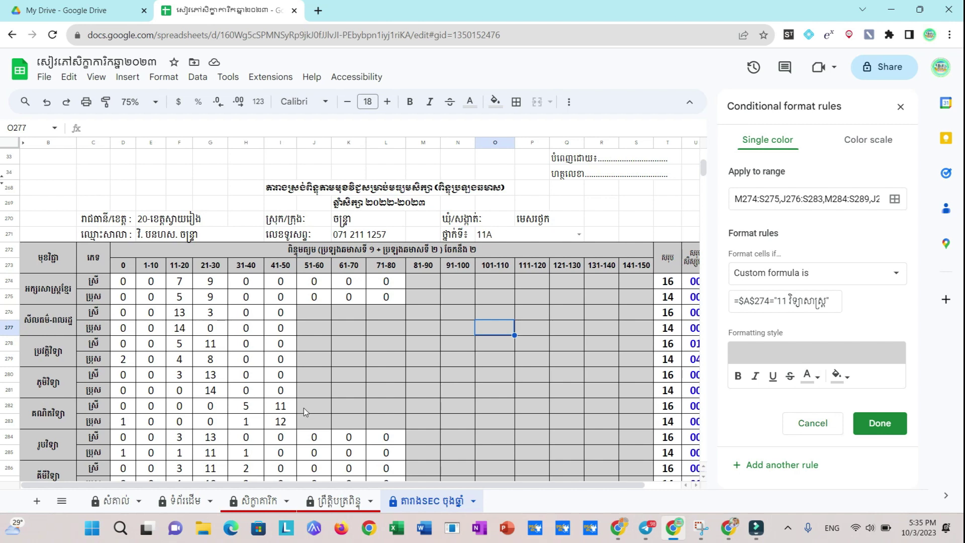
pyautogui.click(846, 200)
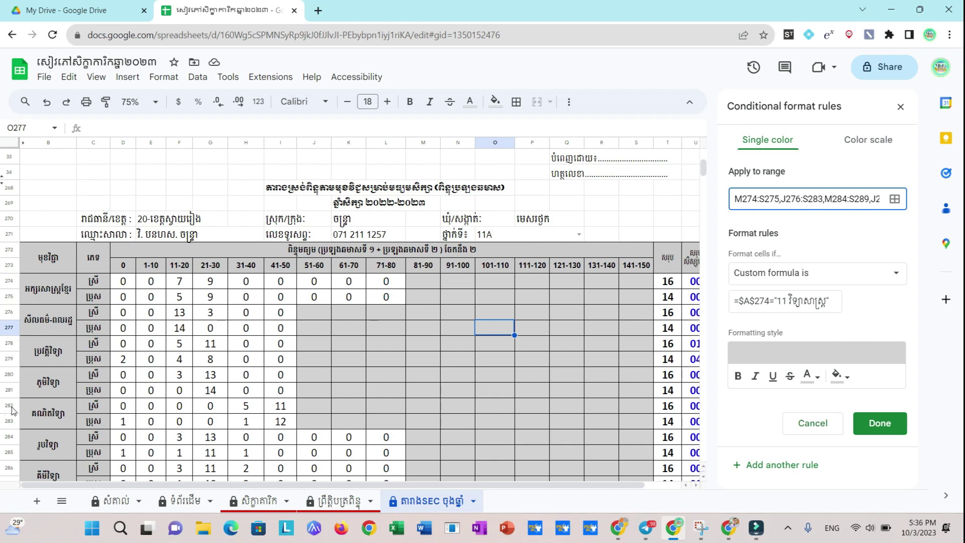
pyautogui.moveTo(11, 411); pyautogui.dragTo(10, 421)
pyautogui.click(496, 334)
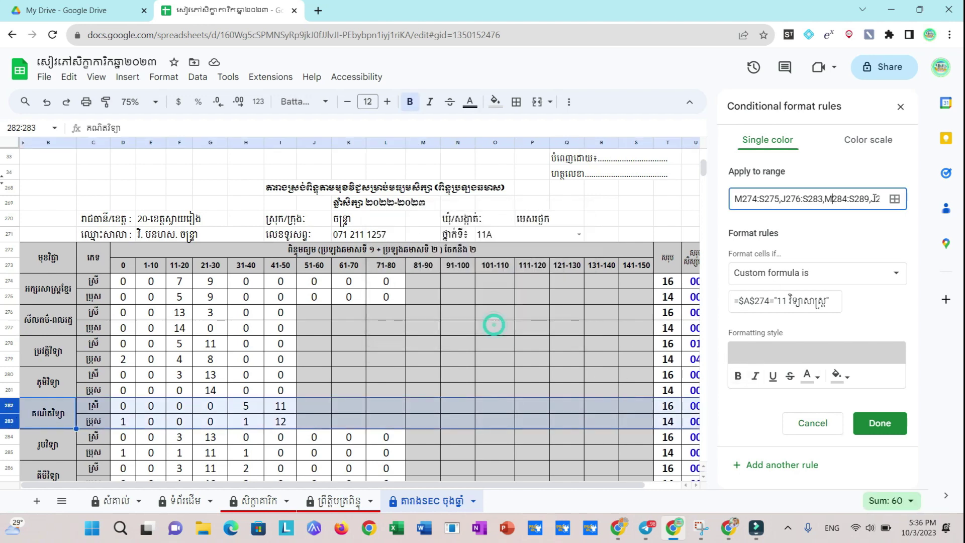
pyautogui.click(814, 425)
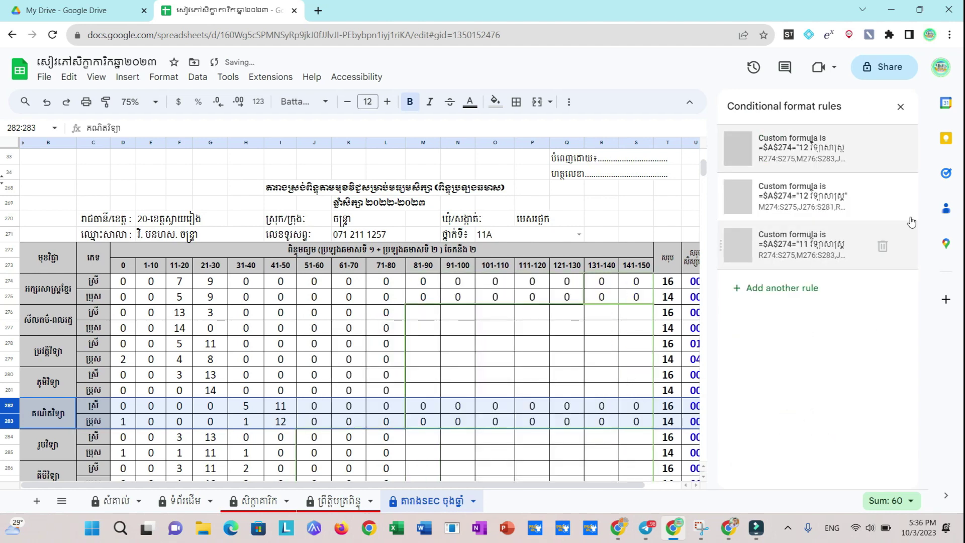
pyautogui.click(900, 106)
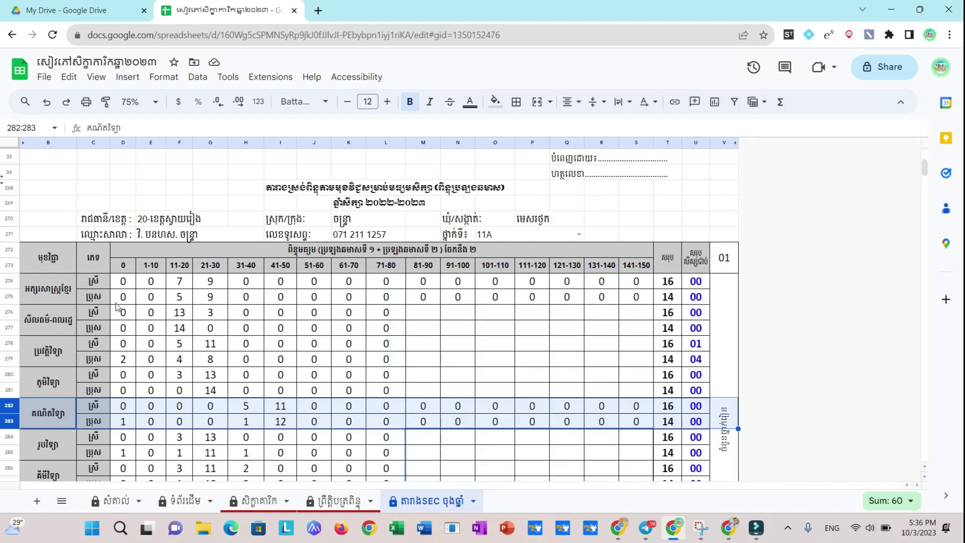
pyautogui.doubleClick(23, 142)
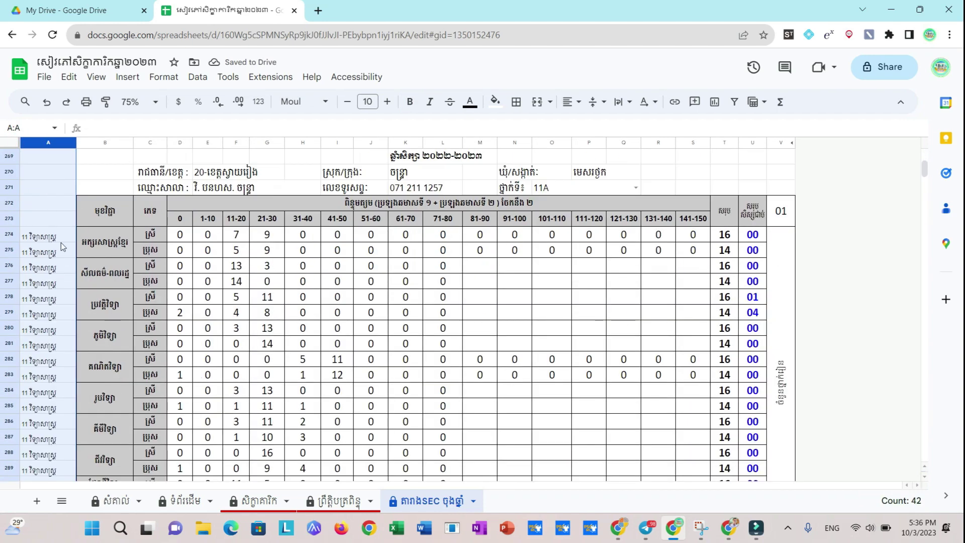
# Copy the class label in A274 and inspect the COUNTIFS formula in L274
pyautogui.click(61, 240)
pyautogui.hotkey('ctrl', 'c')
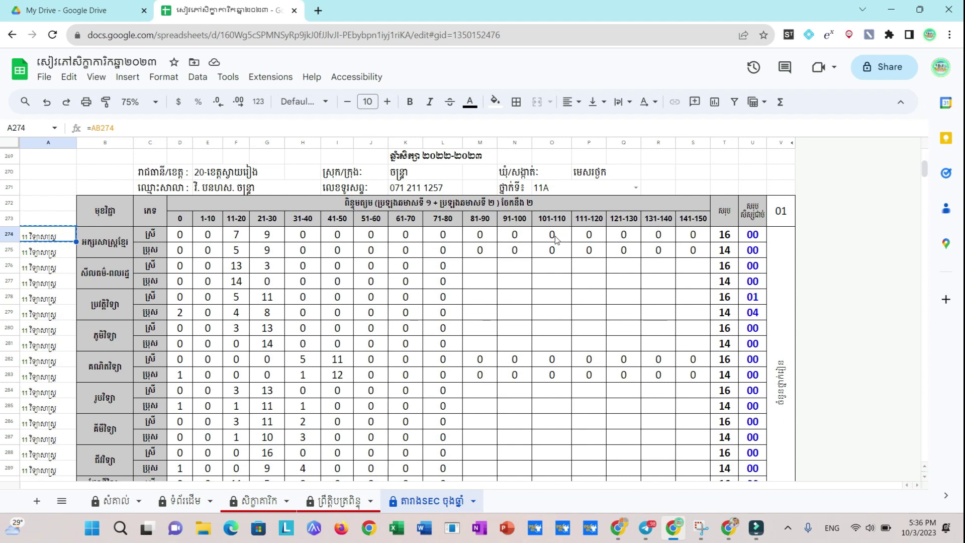
pyautogui.click(433, 232)
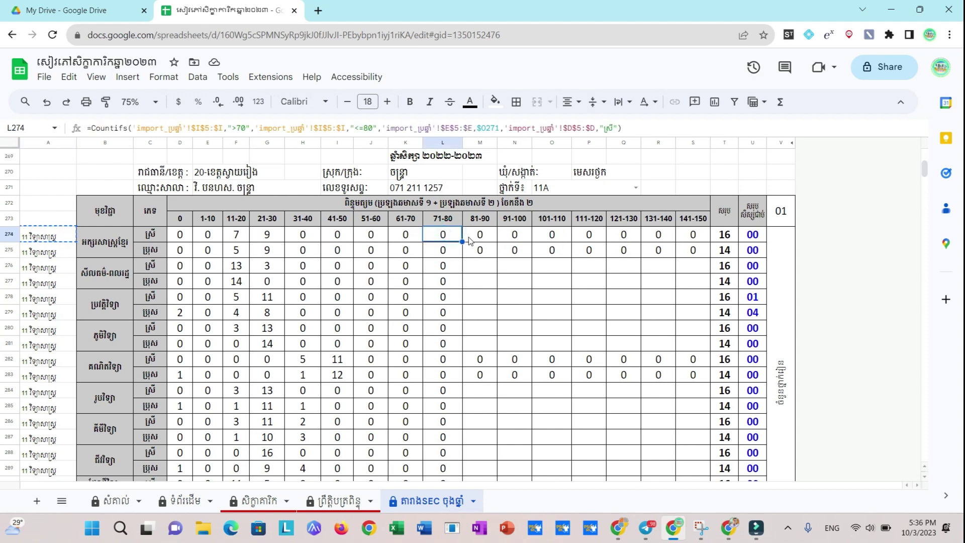
# Select unused blocks M274:S275, J276:S281, R282:S283, M284:S289 and J290:S293 together
pyautogui.moveTo(470, 237); pyautogui.dragTo(702, 255)
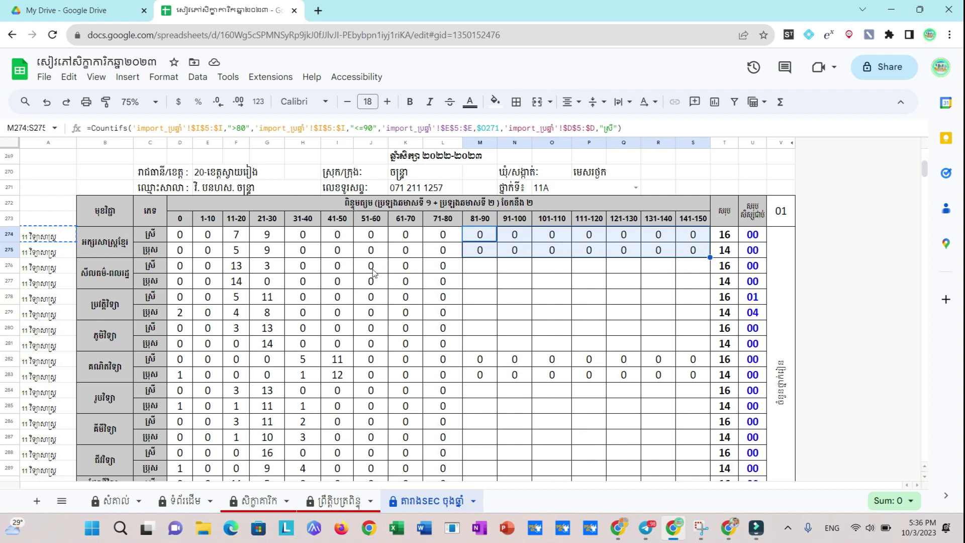
pyautogui.moveTo(371, 266); pyautogui.dragTo(707, 348)
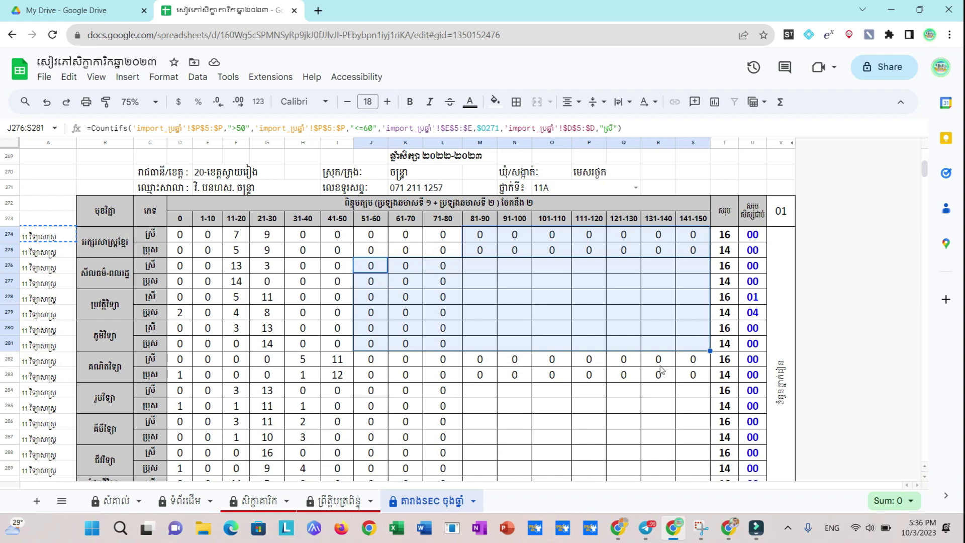
pyautogui.moveTo(660, 366); pyautogui.dragTo(694, 374)
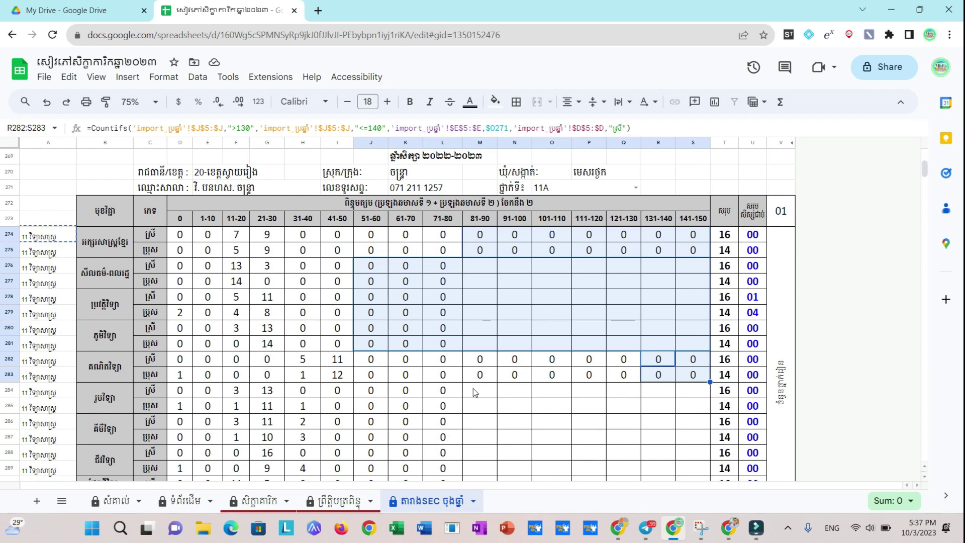
pyautogui.moveTo(474, 391); pyautogui.dragTo(581, 429)
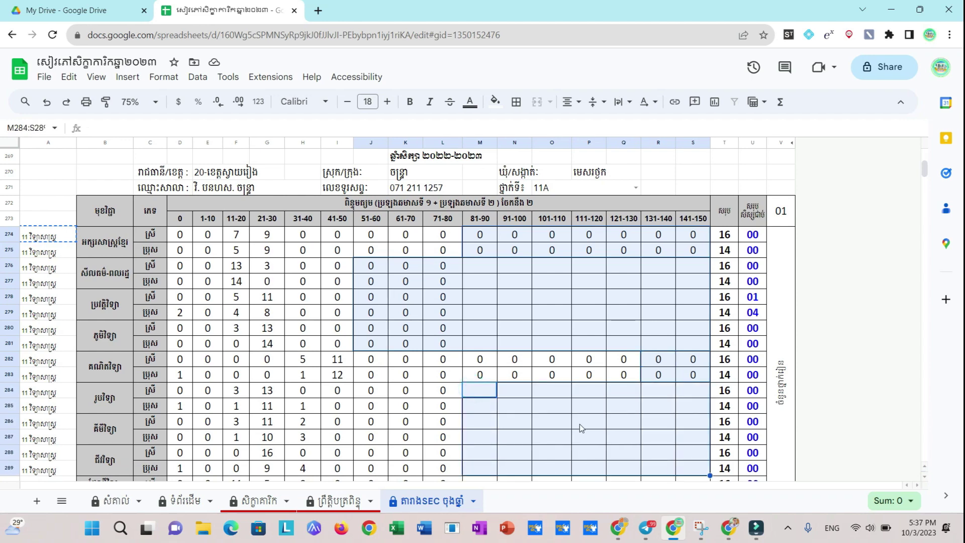
pyautogui.scroll(-3, 581, 429)
pyautogui.scroll(2, 536, 403)
pyautogui.scroll(-1, 536, 403)
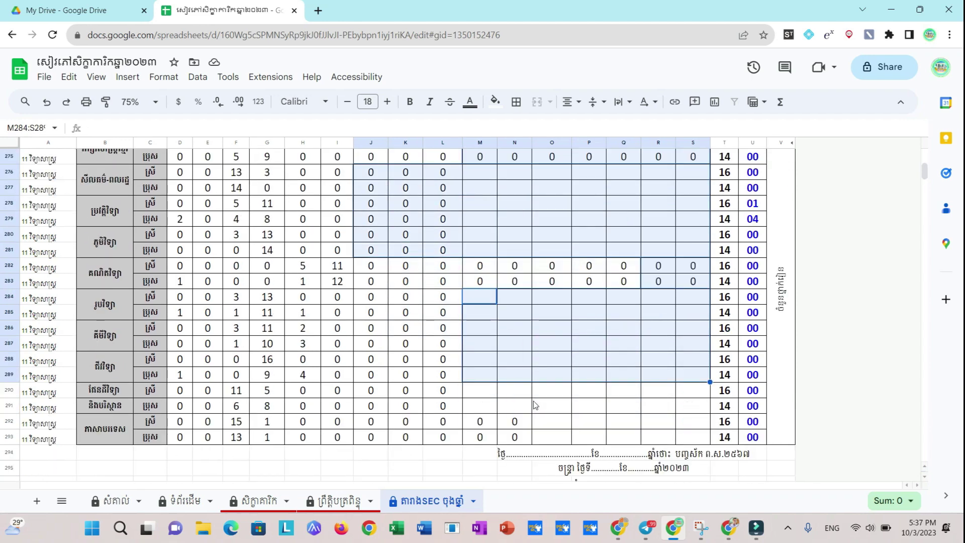
pyautogui.moveTo(370, 391)
pyautogui.mouseDown()
pyautogui.moveTo(558, 452)
pyautogui.moveTo(693, 437)
pyautogui.mouseUp()
pyautogui.scroll(5, 583, 345)
pyautogui.scroll(-5, 584, 345)
pyautogui.scroll(1, 583, 345)
pyautogui.scroll(3, 584, 345)
pyautogui.scroll(-1, 584, 344)
pyautogui.click(163, 77)
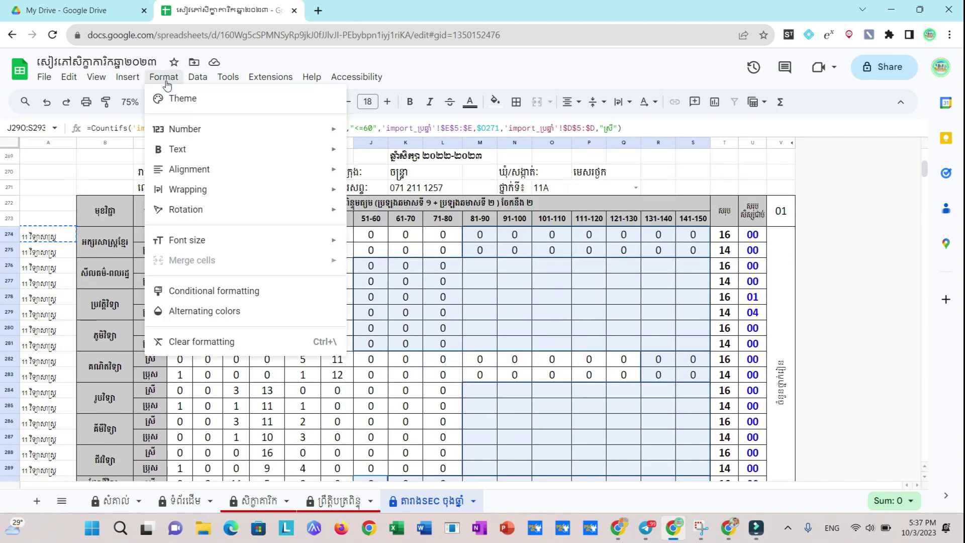
# Create a conditional rule with custom formula =$A$274="11 វិទ្យាសាស្ត្រ" for the selected ranges
pyautogui.click(201, 294)
pyautogui.click(764, 344)
pyautogui.click(814, 273)
pyautogui.scroll(-5, 779, 486)
pyautogui.click(779, 487)
pyautogui.click(777, 304)
pyautogui.write('=$')
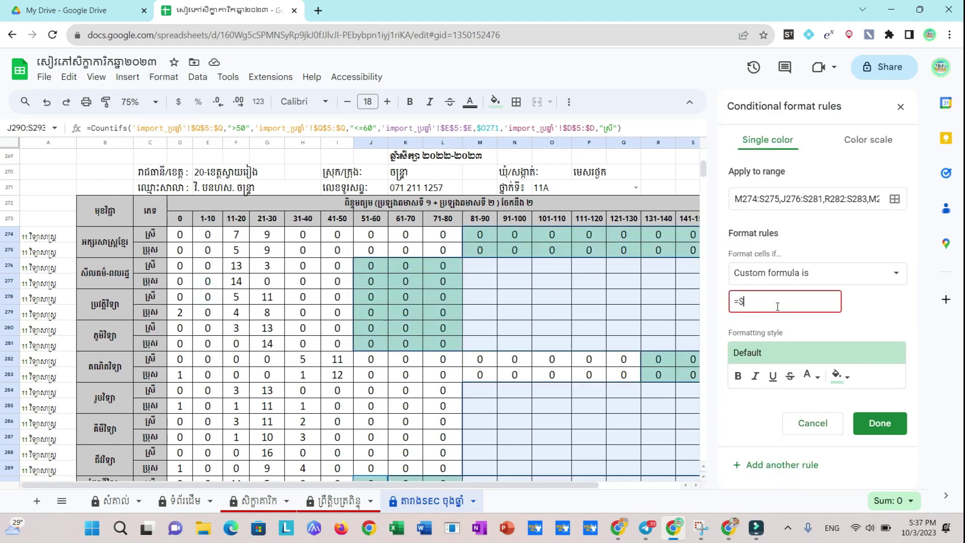
pyautogui.write('A$274=')
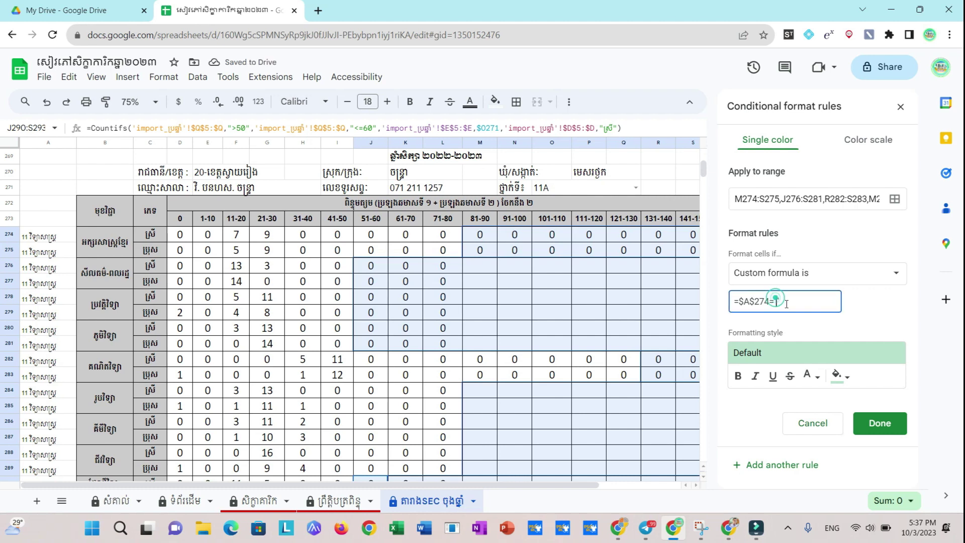
pyautogui.write('"11 វិទ្យាសាស្ត្រ"')
# Give the new rule a grey fill and save it
pyautogui.click(838, 376)
pyautogui.click(757, 352)
pyautogui.click(838, 376)
pyautogui.click(743, 353)
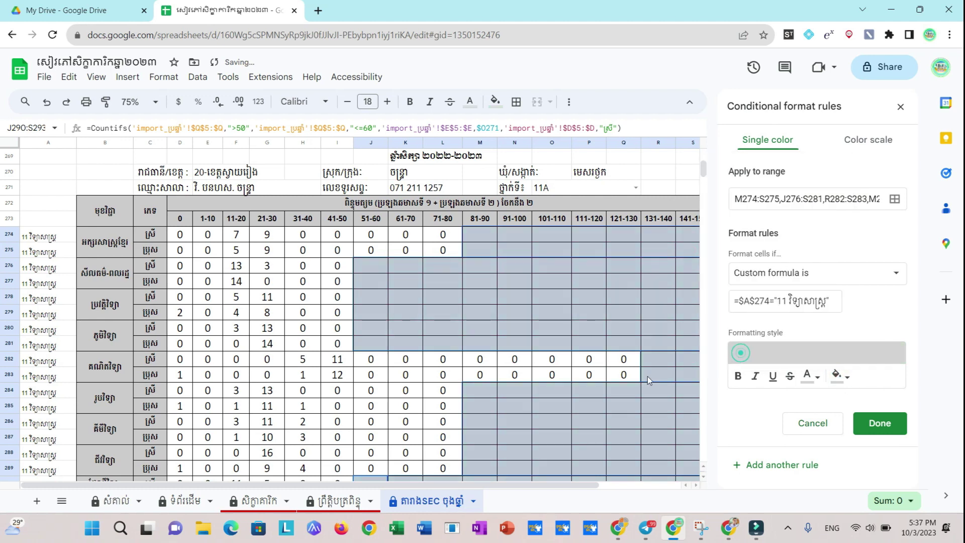
pyautogui.click(880, 423)
pyautogui.click(901, 106)
pyautogui.click(636, 187)
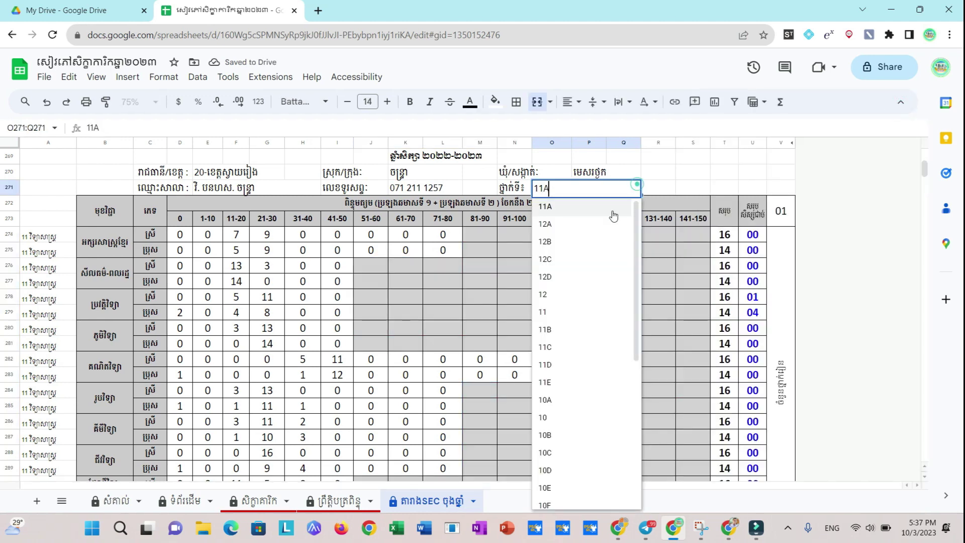
# Cycle the O271 class selector through 12A, 11B and 11C, ending on 10A
pyautogui.click(578, 206)
pyautogui.click(640, 188)
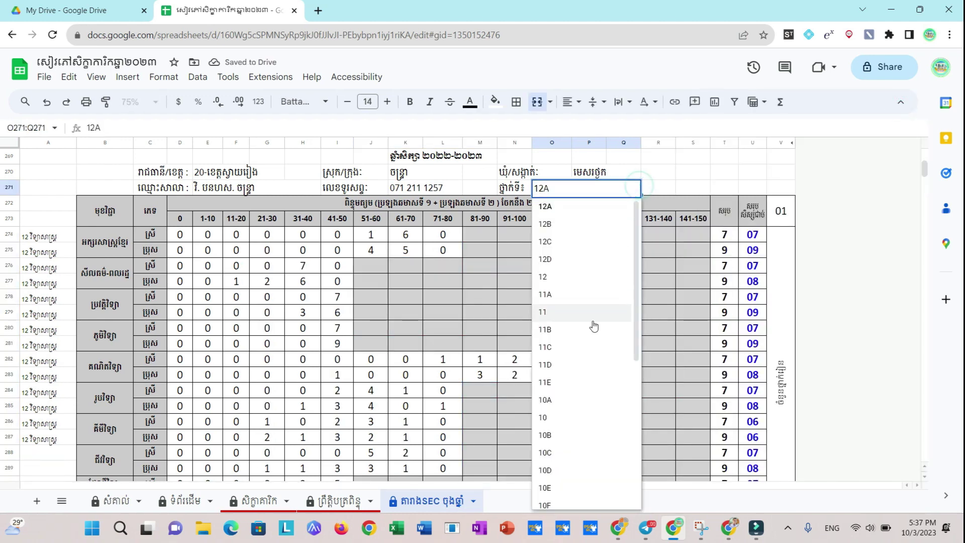
pyautogui.click(571, 330)
pyautogui.click(636, 187)
pyautogui.click(573, 346)
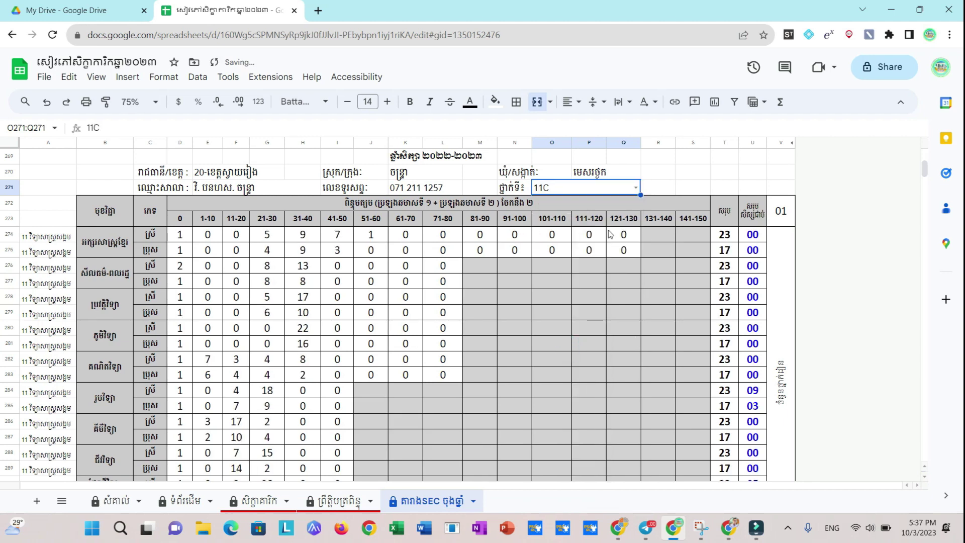
pyautogui.click(637, 188)
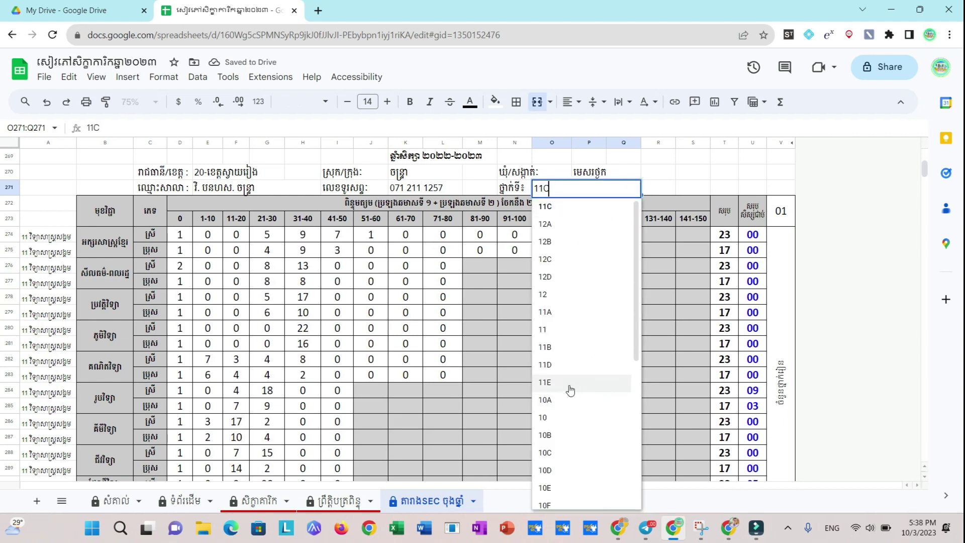
pyautogui.click(561, 400)
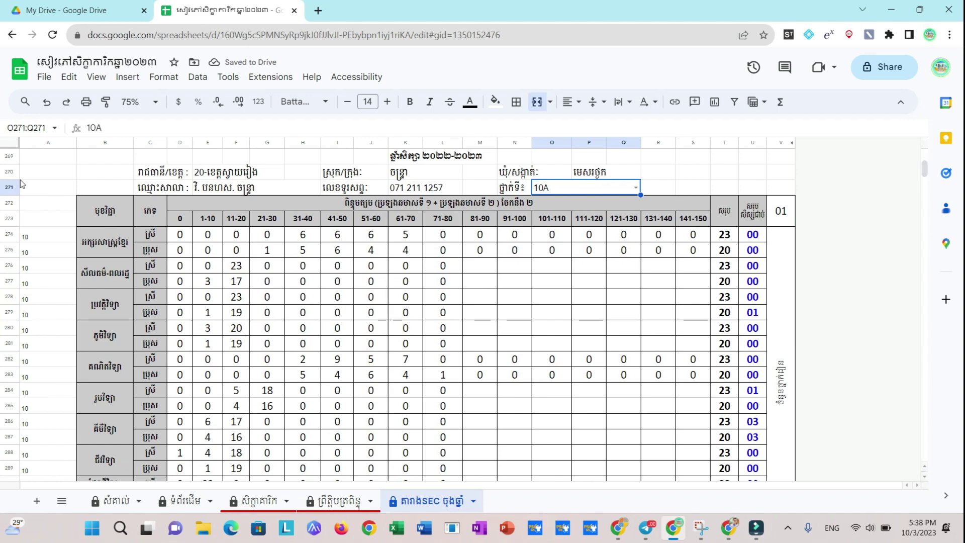
# Hide column A again and deselect it
pyautogui.click(49, 146)
pyautogui.rightClick(49, 259)
pyautogui.click(95, 283)
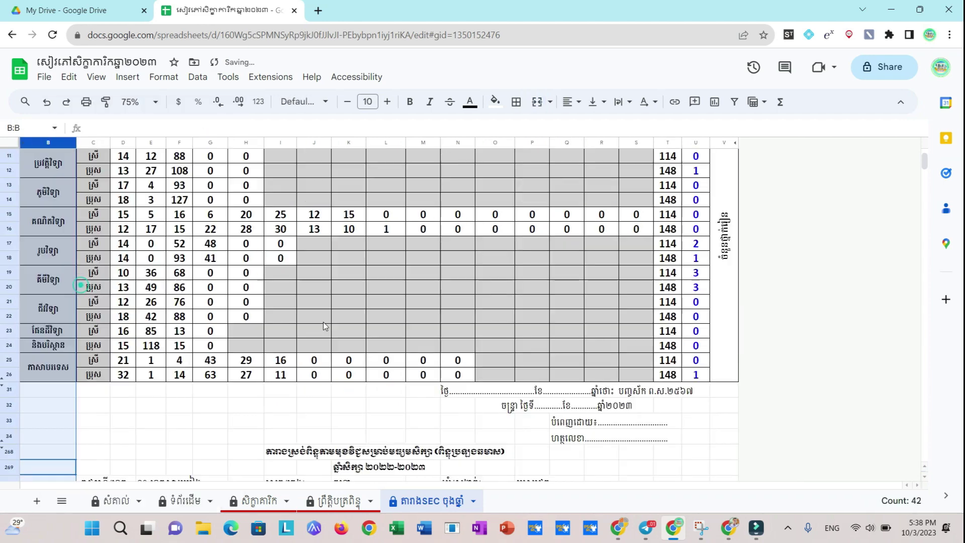
pyautogui.click(349, 420)
pyautogui.scroll(-5, 413, 416)
pyautogui.scroll(-3, 412, 416)
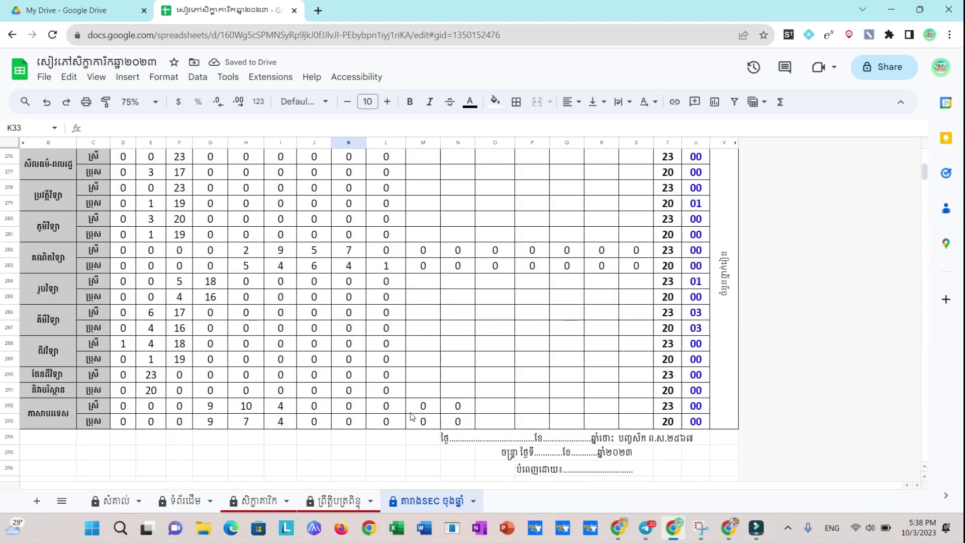
pyautogui.scroll(3, 413, 416)
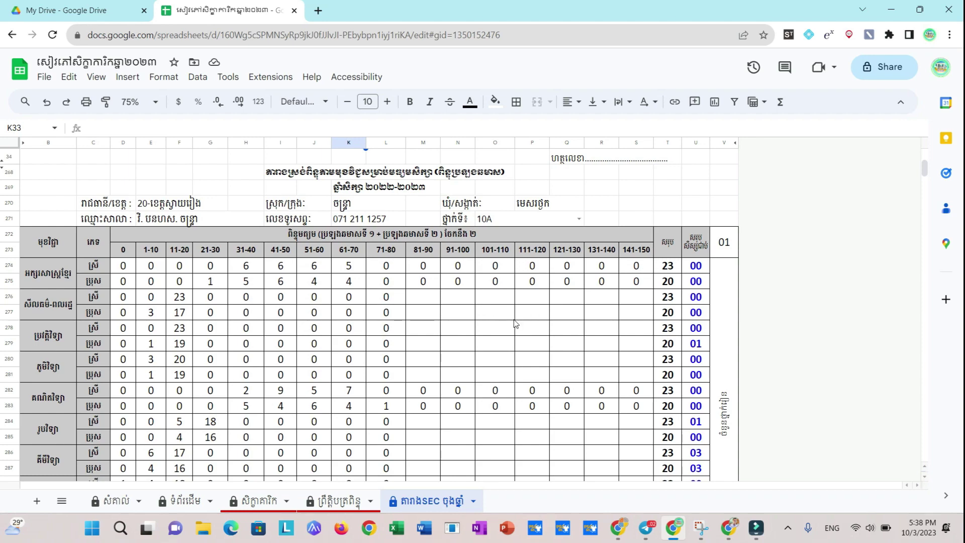